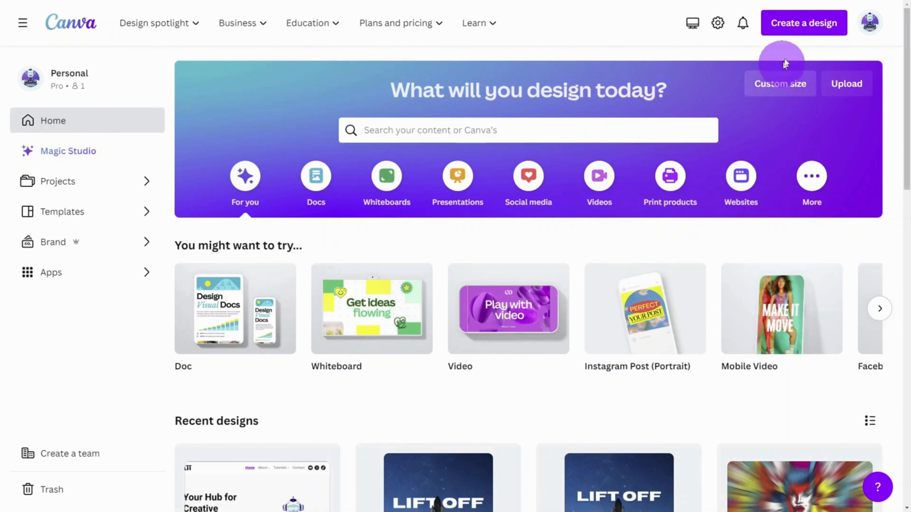
# - Create a new blank design in the Instagram Post (Portrait) format
pyautogui.click(801, 25)
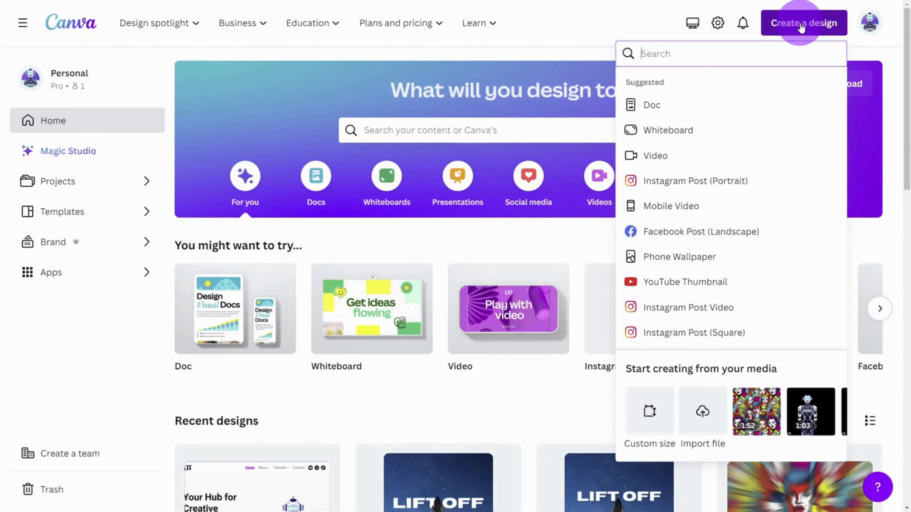
pyautogui.scroll(-1, 780, 212)
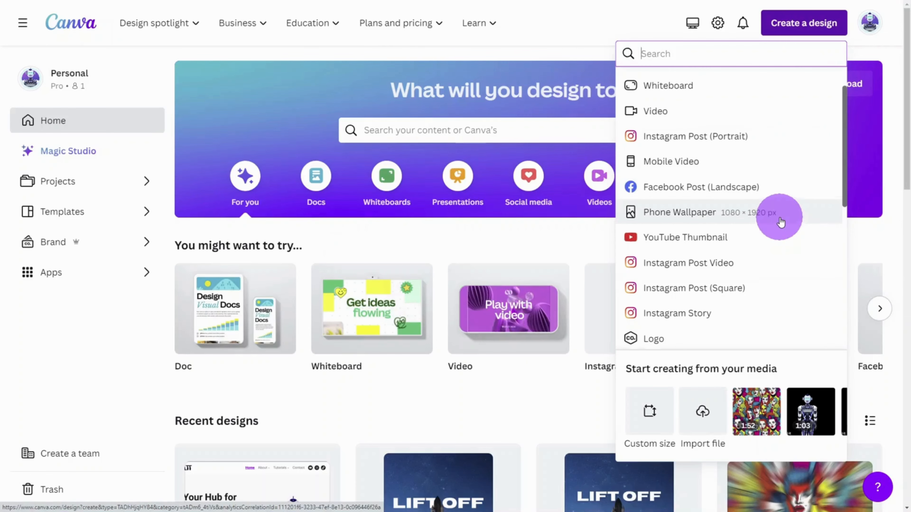
pyautogui.scroll(1, 780, 216)
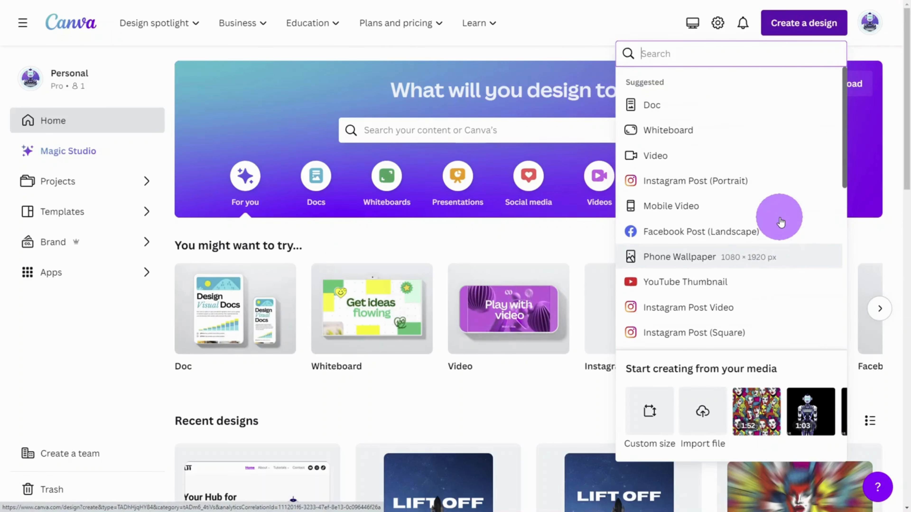
pyautogui.click(716, 183)
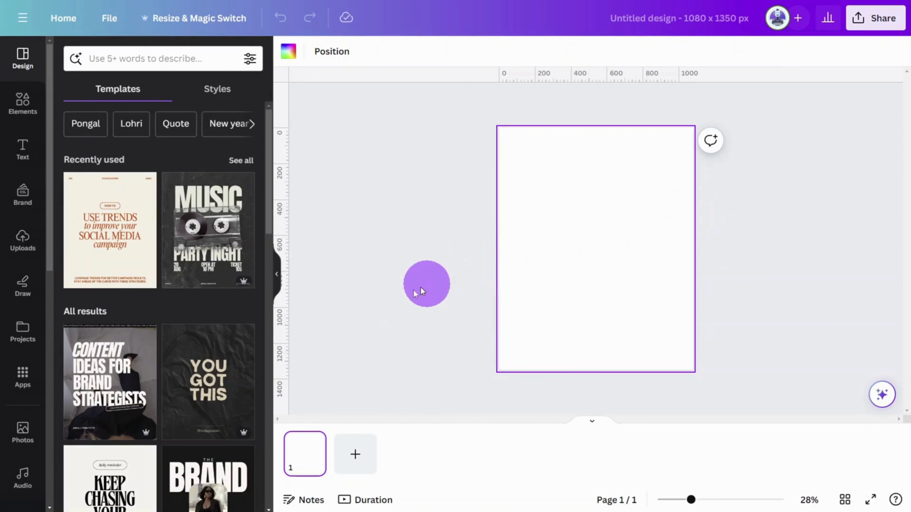
# - Add the blue-sky shuttle photo from a "SPACESHIP LAUNCH" photo search, scaled up from its centre to the full page height
pyautogui.click(20, 431)
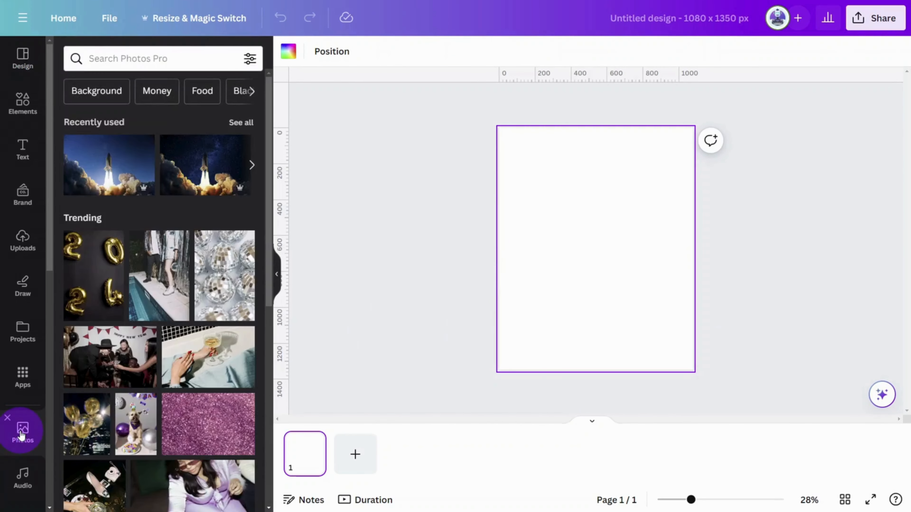
pyautogui.click(150, 59)
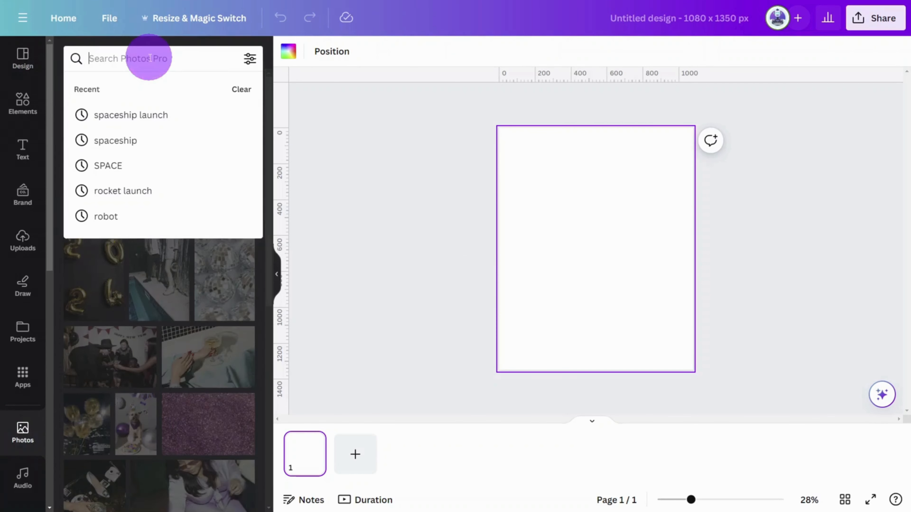
pyautogui.write('SPACE')
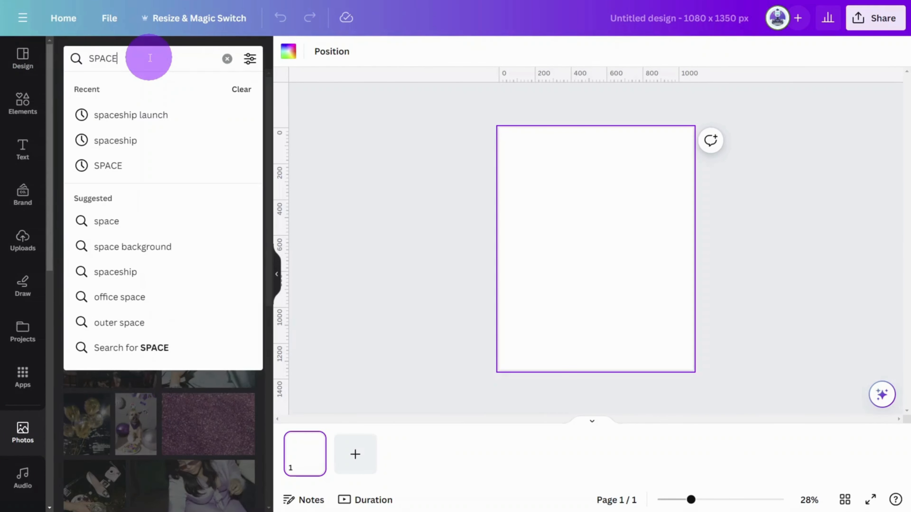
pyautogui.write('SHIP LAUN')
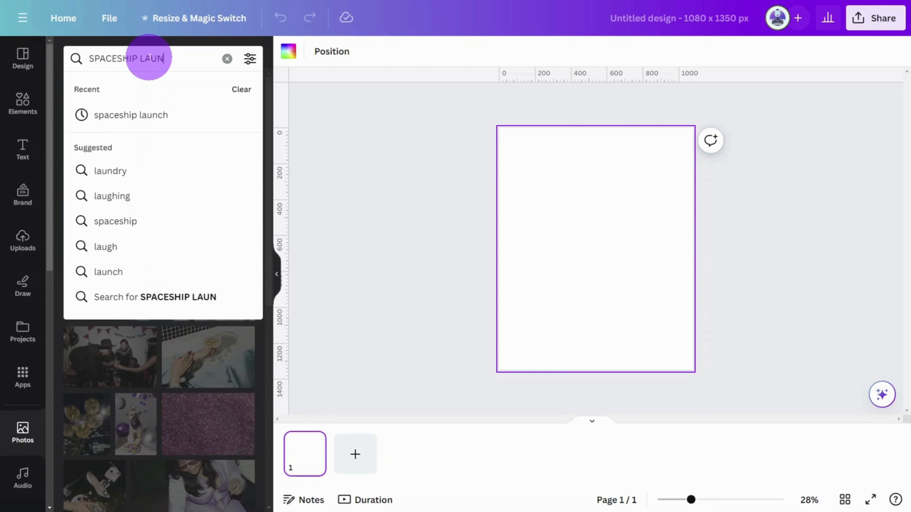
pyautogui.write('CH')
pyautogui.press('Return')
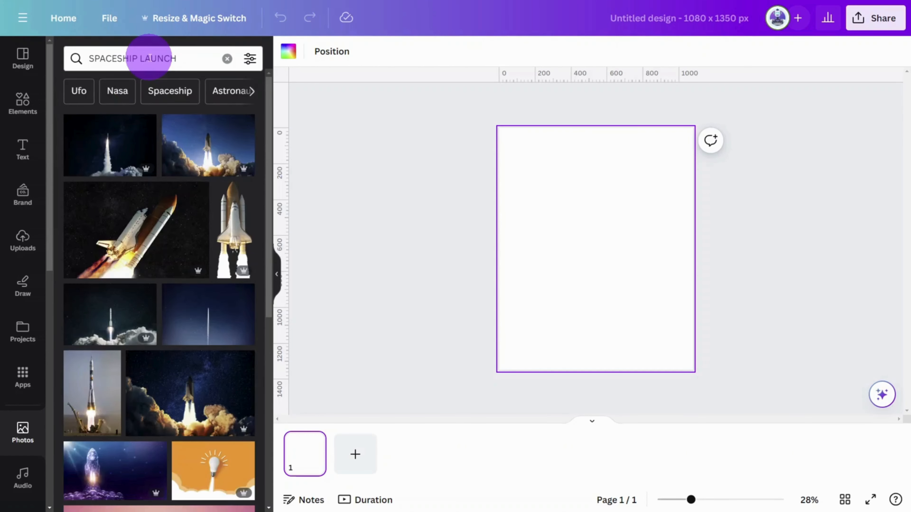
pyautogui.keyDown('alt'); pyautogui.click(197, 149); pyautogui.keyUp('alt')
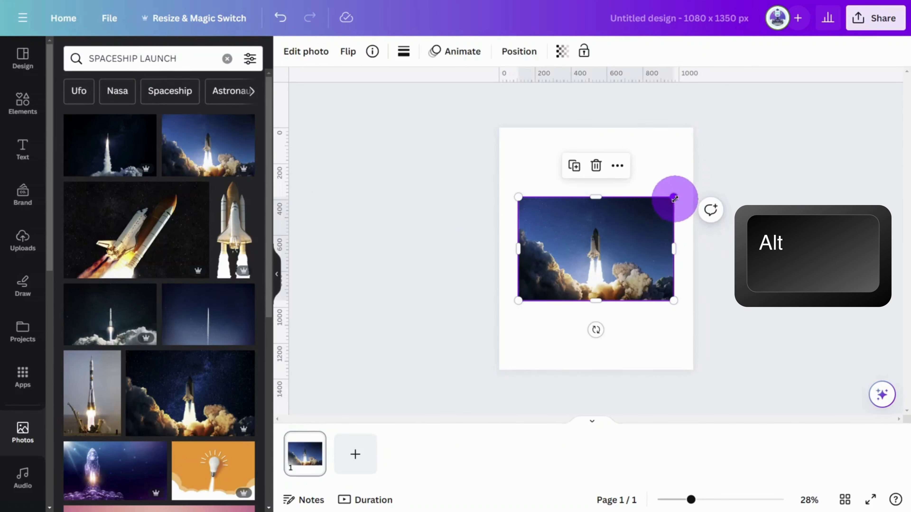
pyautogui.moveTo(674, 198); pyautogui.dragTo(778, 128)
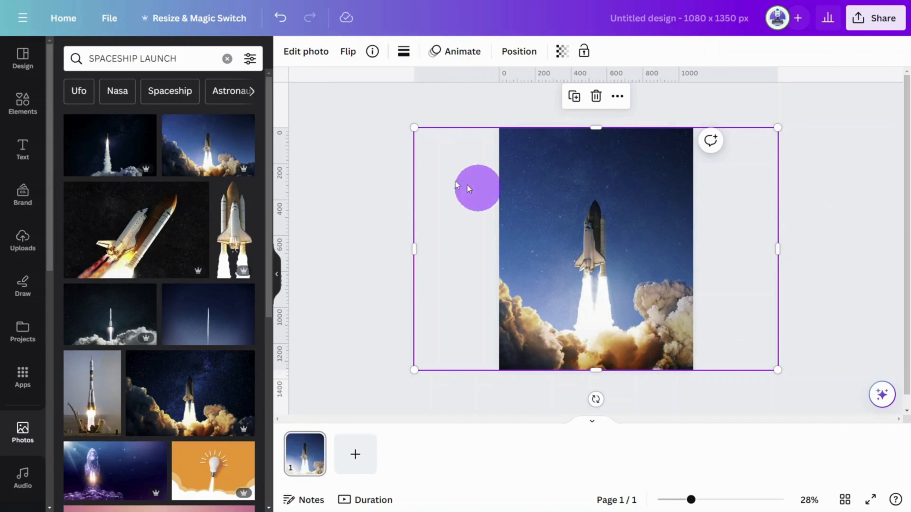
# - Separate the shuttle and smoke from the sky in the photo with Magic Grab
pyautogui.click(309, 51)
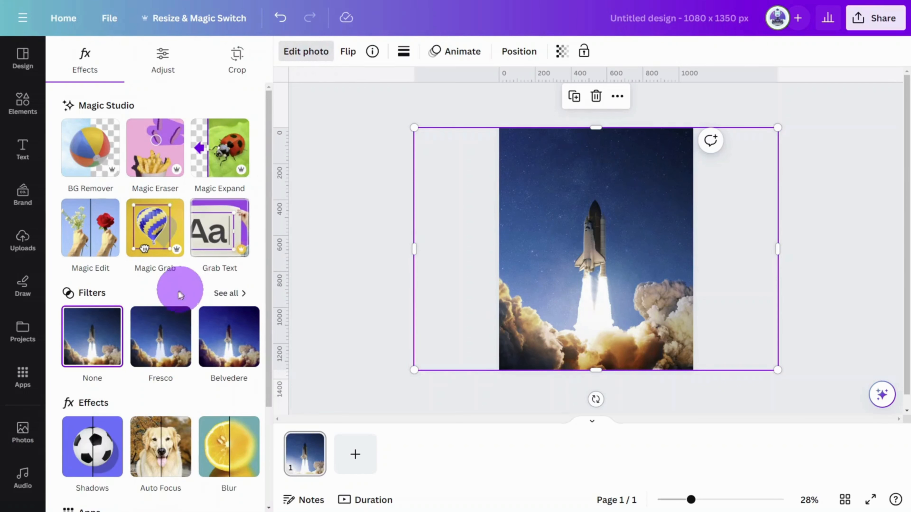
pyautogui.click(149, 278)
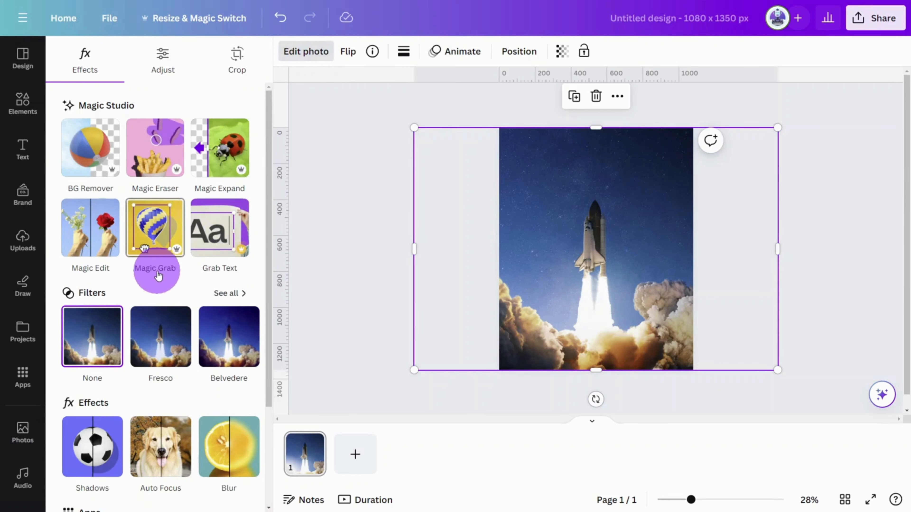
pyautogui.click(156, 245)
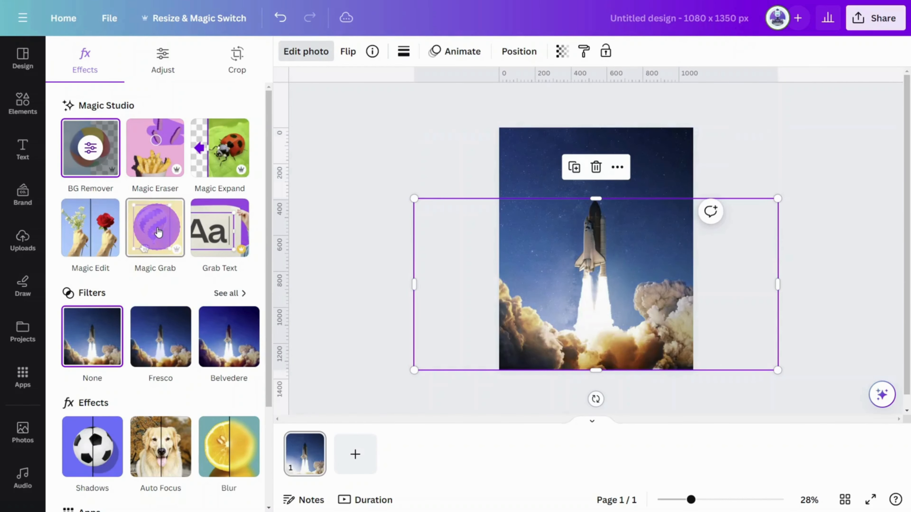
pyautogui.moveTo(583, 352); pyautogui.dragTo(579, 309)
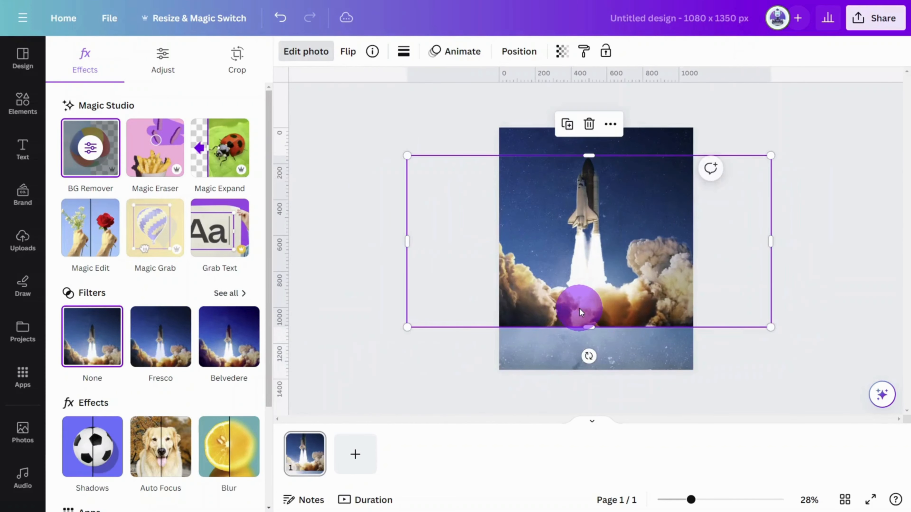
pyautogui.hotkey('ctrl', 'z')
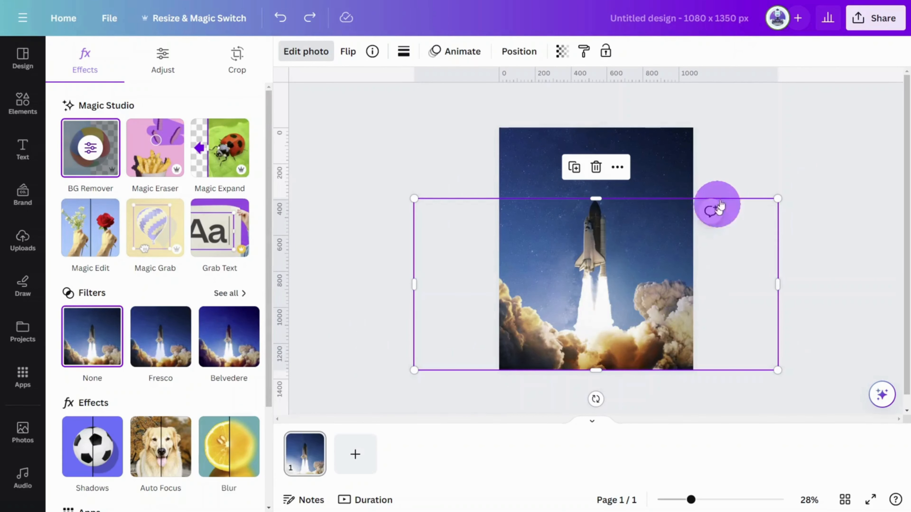
pyautogui.press('Escape')
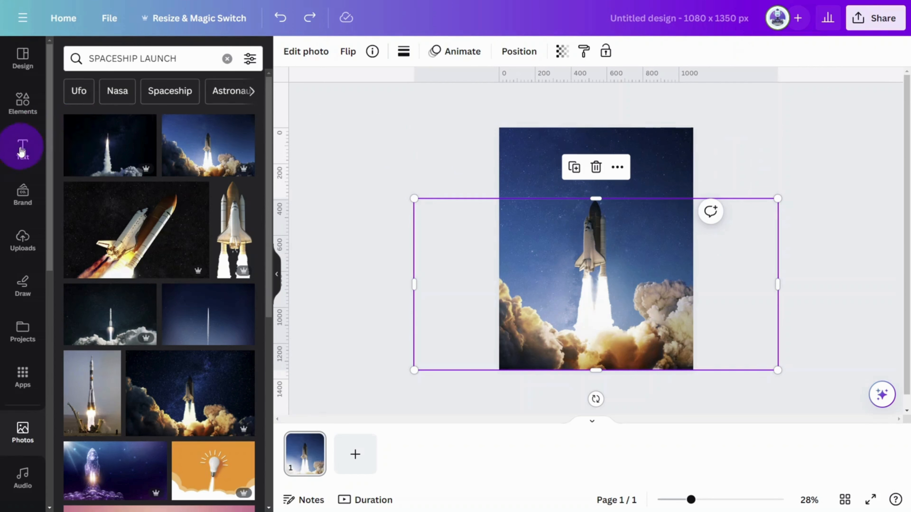
# - Add a heading text reading "LIFT OFF" to the page
pyautogui.click(16, 153)
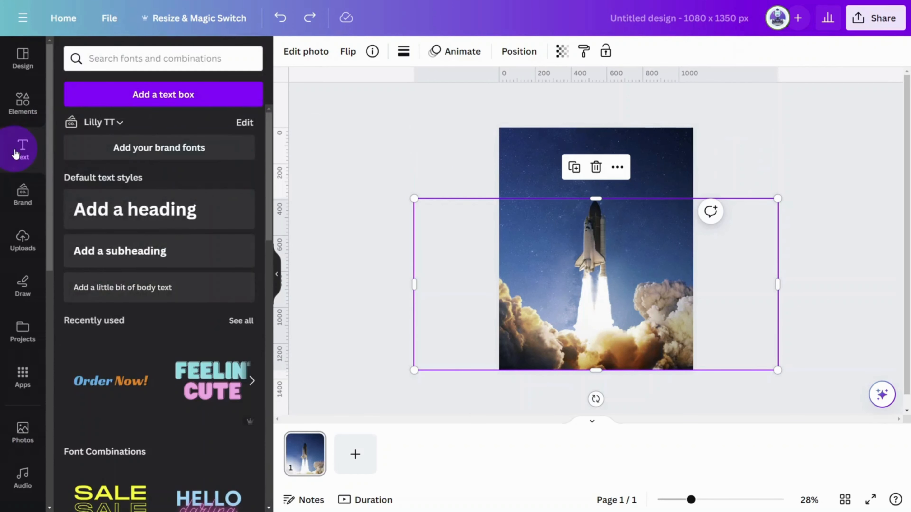
pyautogui.click(115, 210)
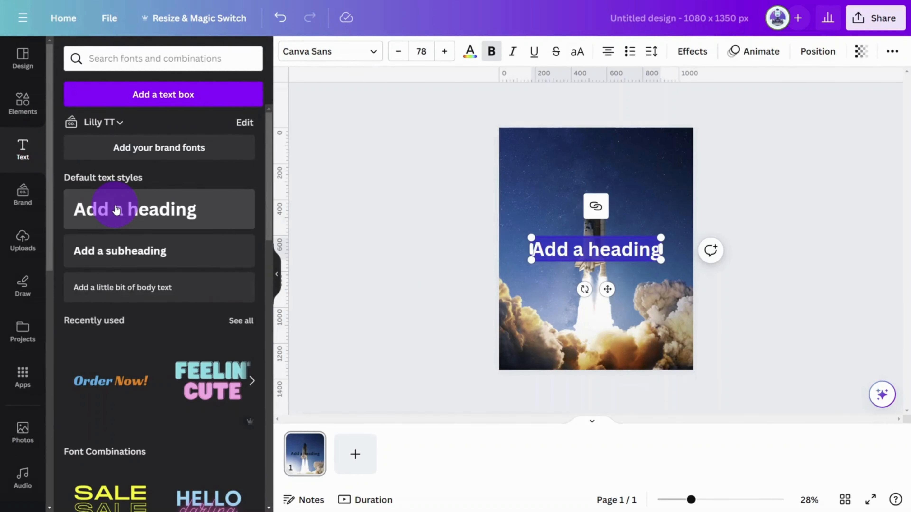
pyautogui.write('LIF')
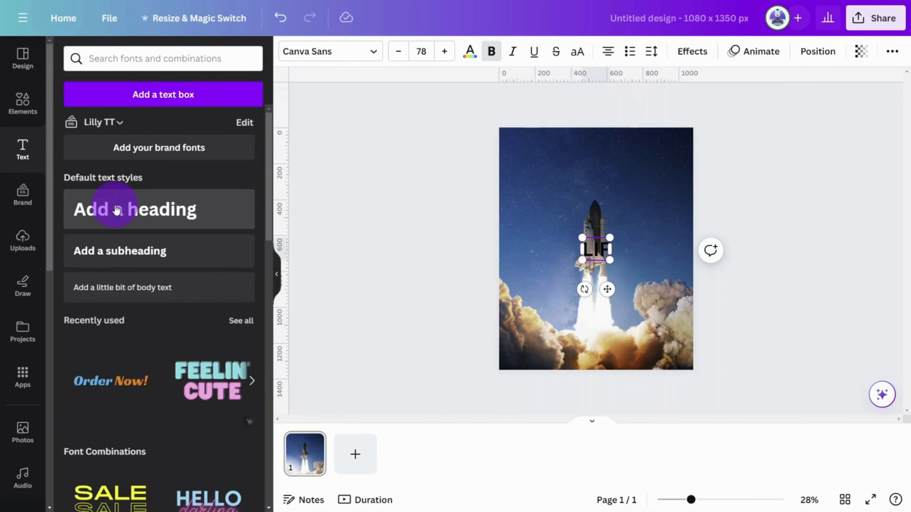
pyautogui.write('T OFF')
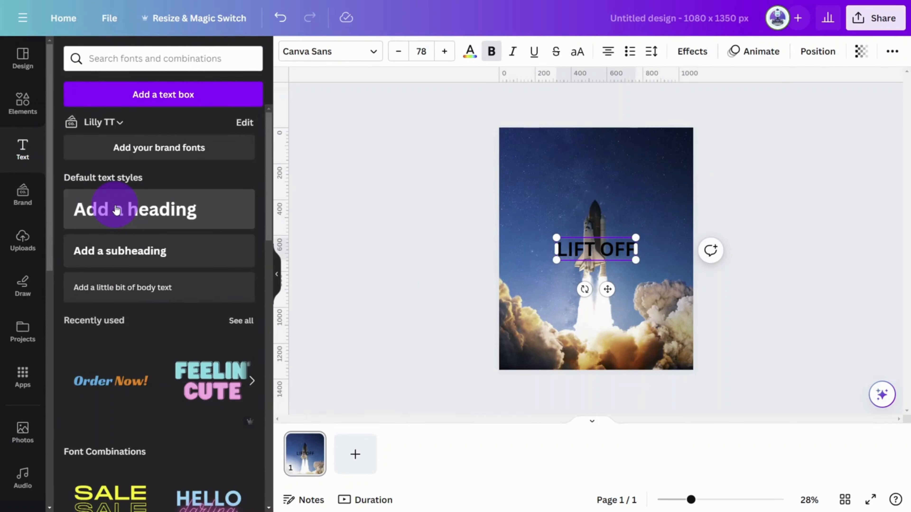
# - Set the LIFT OFF heading to the Horizon font and enlarge it to size 102
pyautogui.click(381, 61)
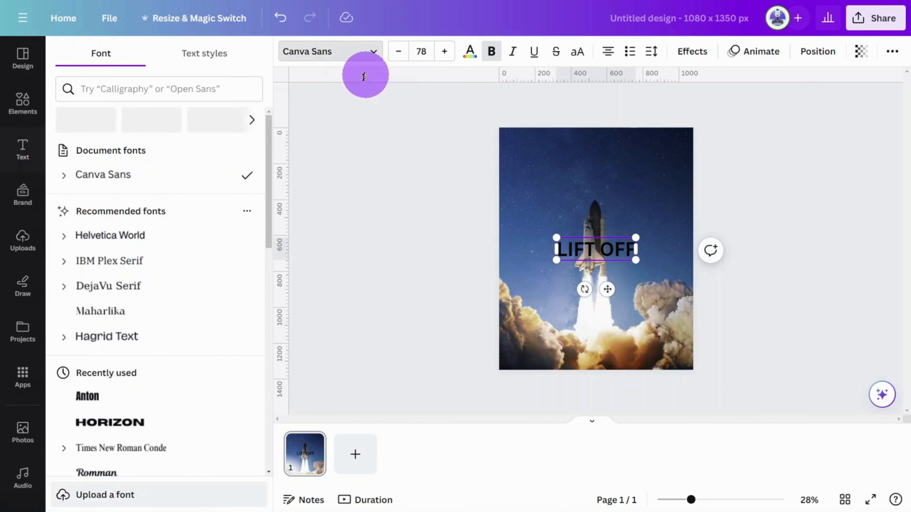
pyautogui.click(158, 88)
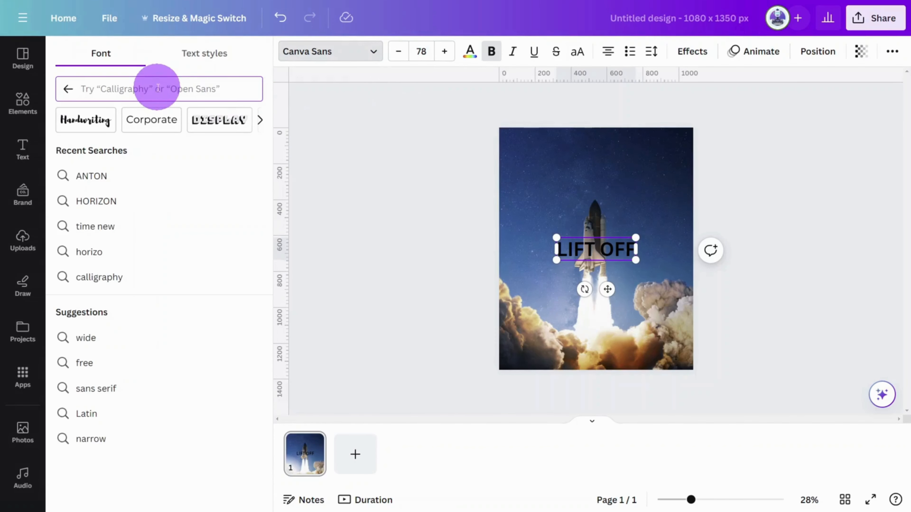
pyautogui.write('HOR')
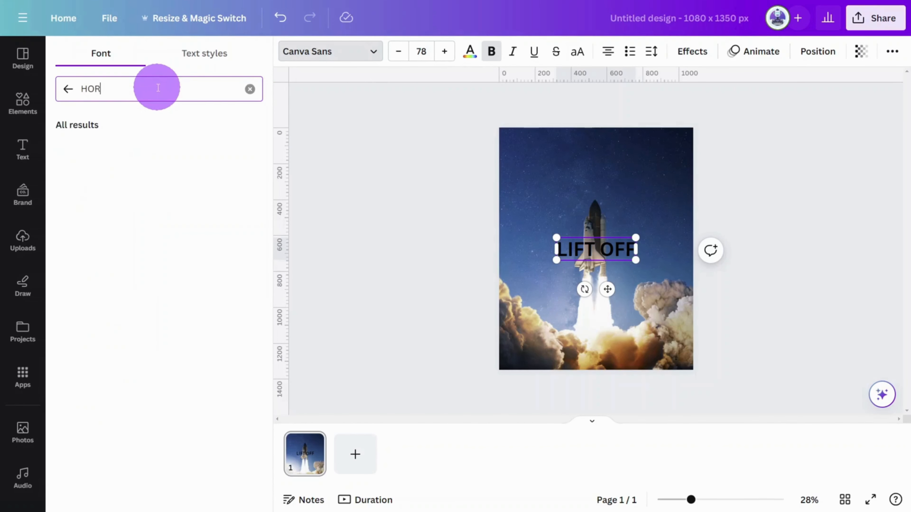
pyautogui.write('IZON')
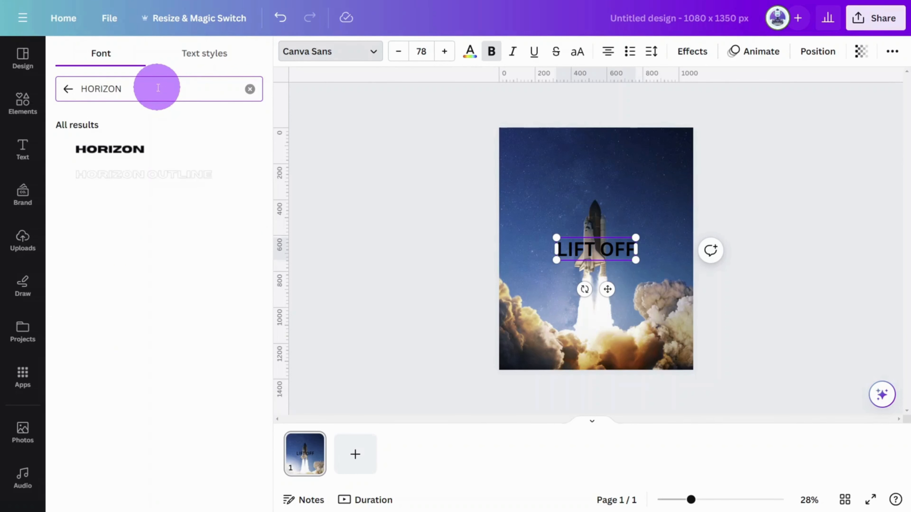
pyautogui.click(126, 150)
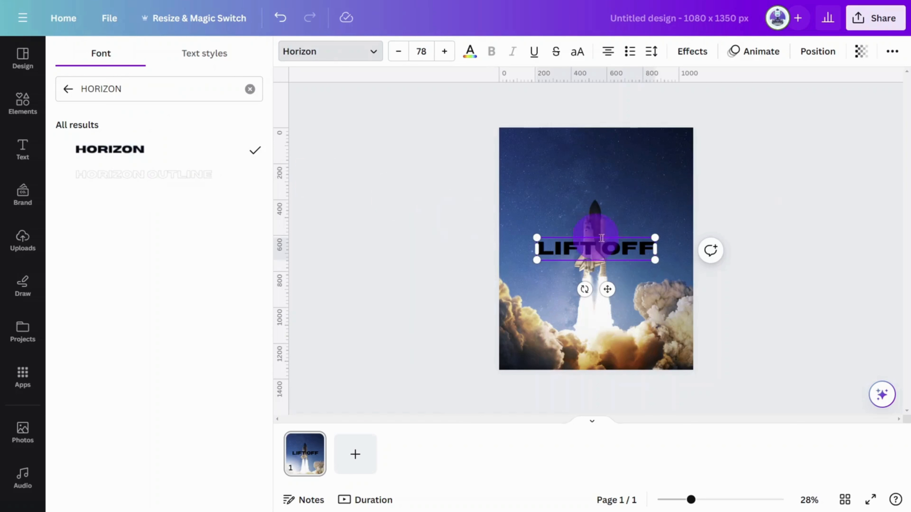
pyautogui.moveTo(653, 238); pyautogui.dragTo(673, 234)
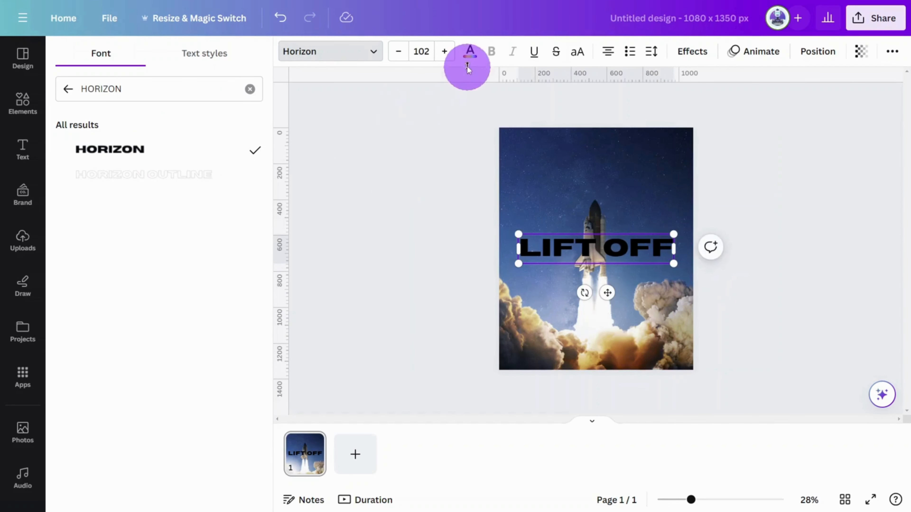
# - Change the LIFT OFF heading's text colour to white and deselect it
pyautogui.click(469, 51)
pyautogui.click(134, 136)
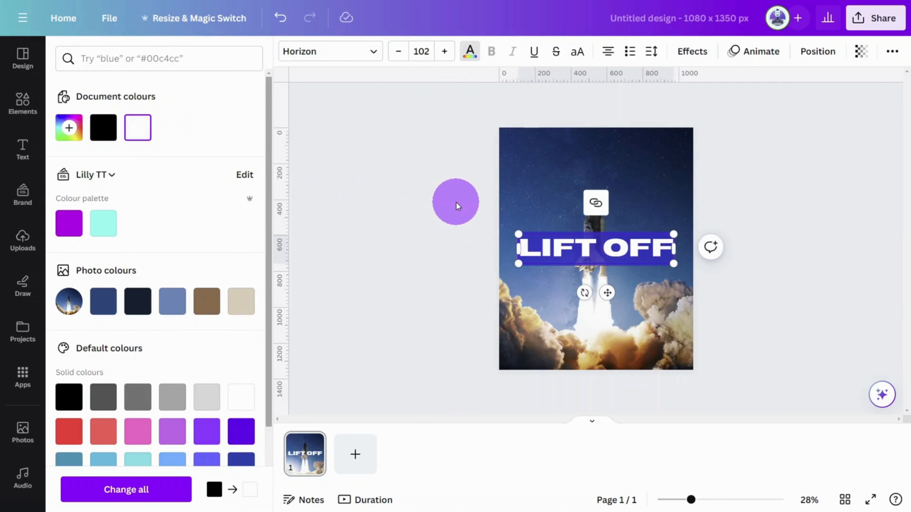
pyautogui.click(456, 203)
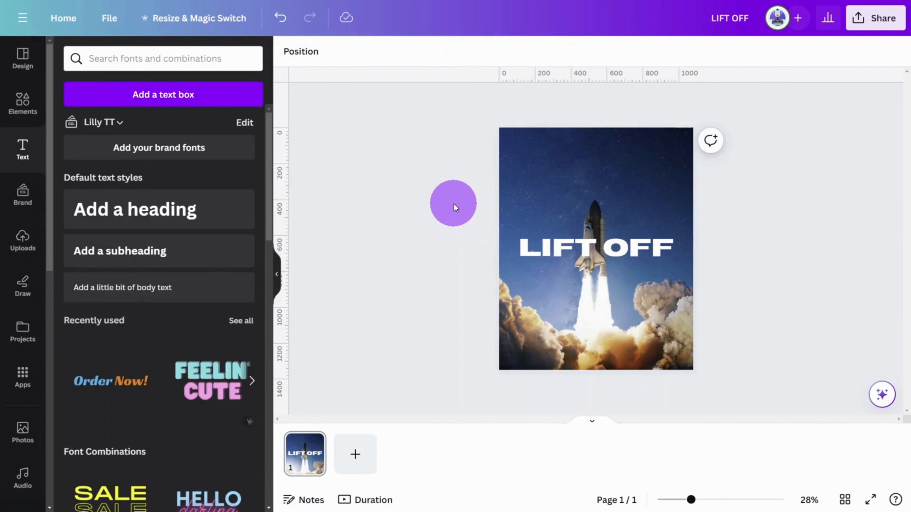
# - Enlarge the sky background layer from its centre and move it up until its lower edge meets the page's lower edge
pyautogui.click(294, 54)
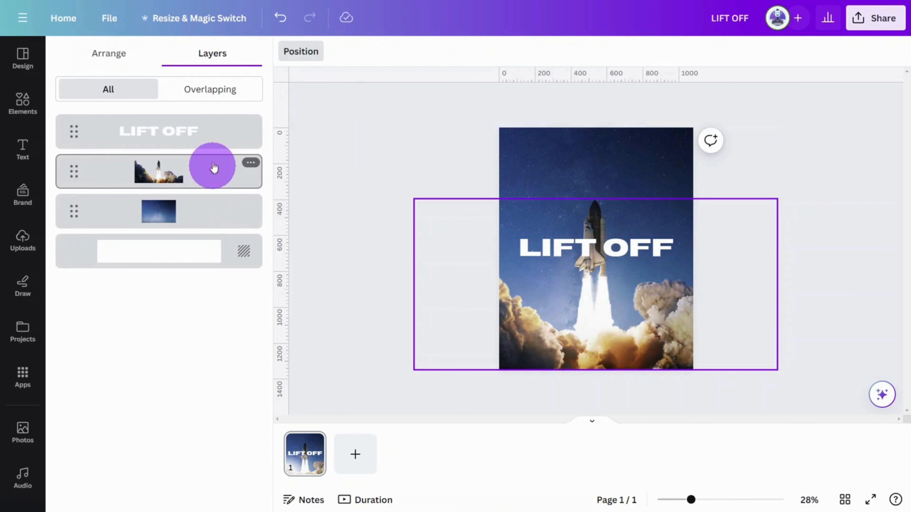
pyautogui.click(203, 217)
pyautogui.press('alt')
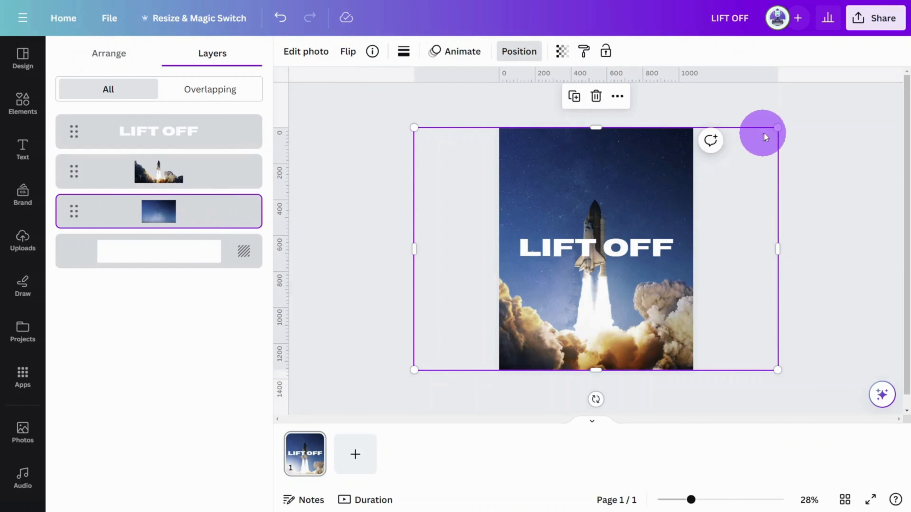
pyautogui.moveTo(777, 126); pyautogui.dragTo(814, 103)
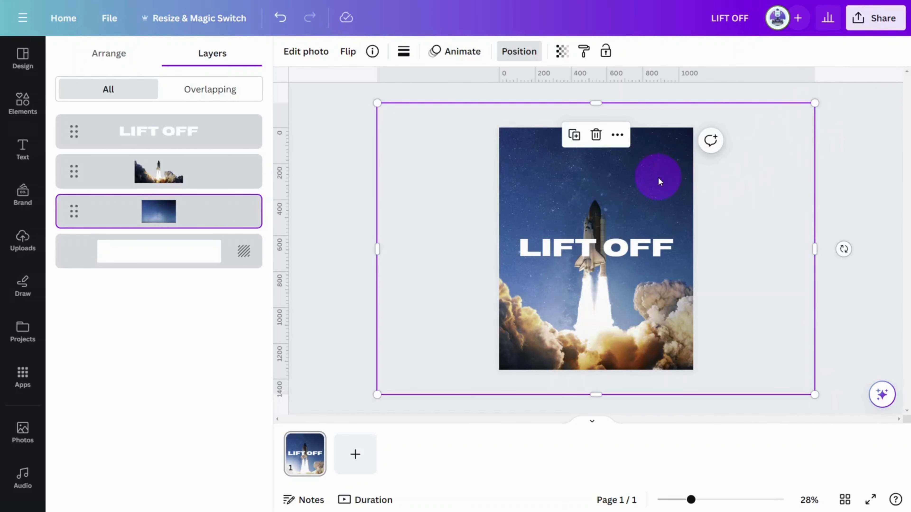
pyautogui.moveTo(658, 178); pyautogui.dragTo(662, 155)
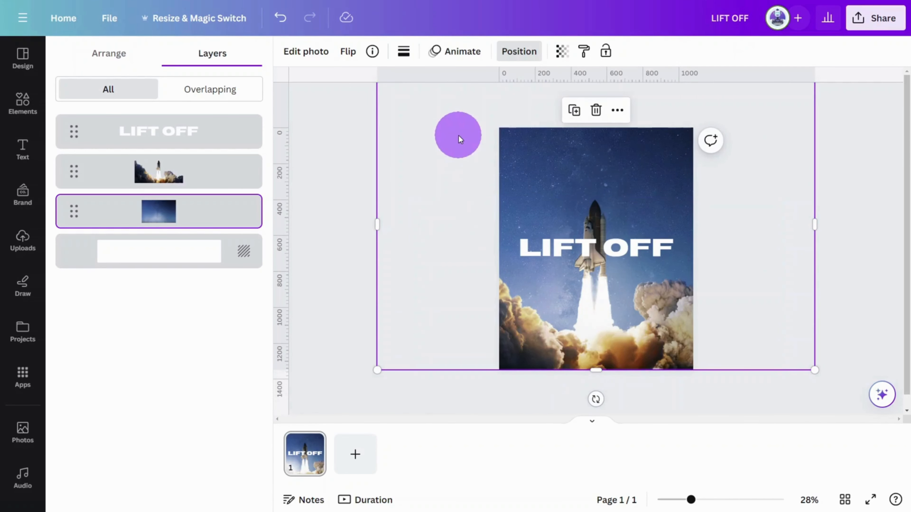
# - Create a custom animation for the sky background along a short downward path, using the Smooth movement style
pyautogui.click(453, 52)
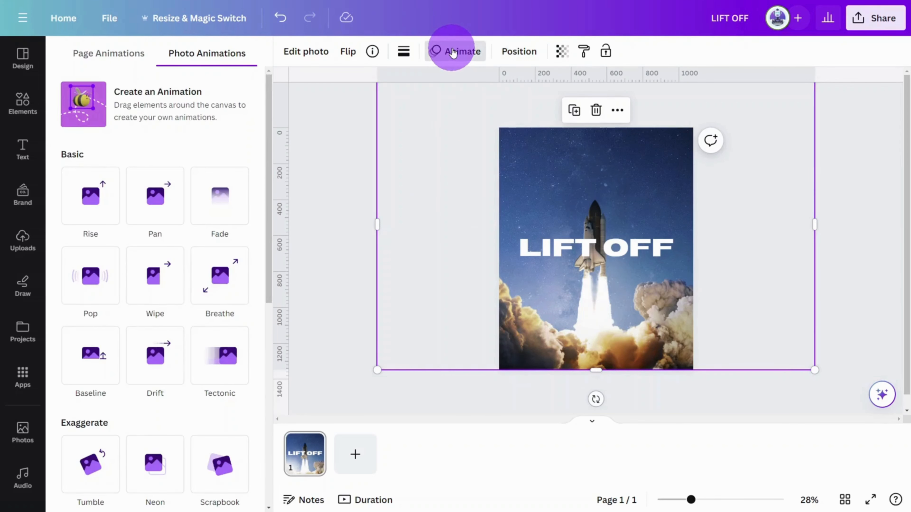
pyautogui.scroll(-2, 505, 138)
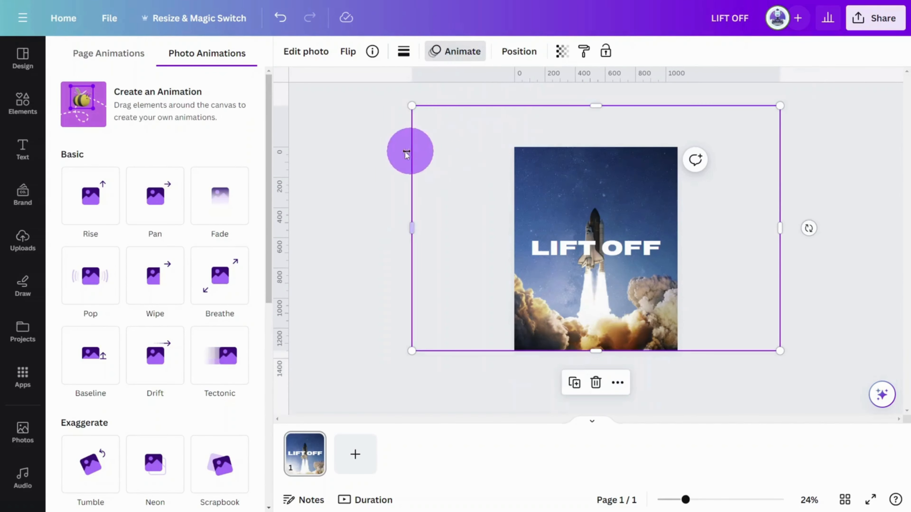
pyautogui.click(170, 108)
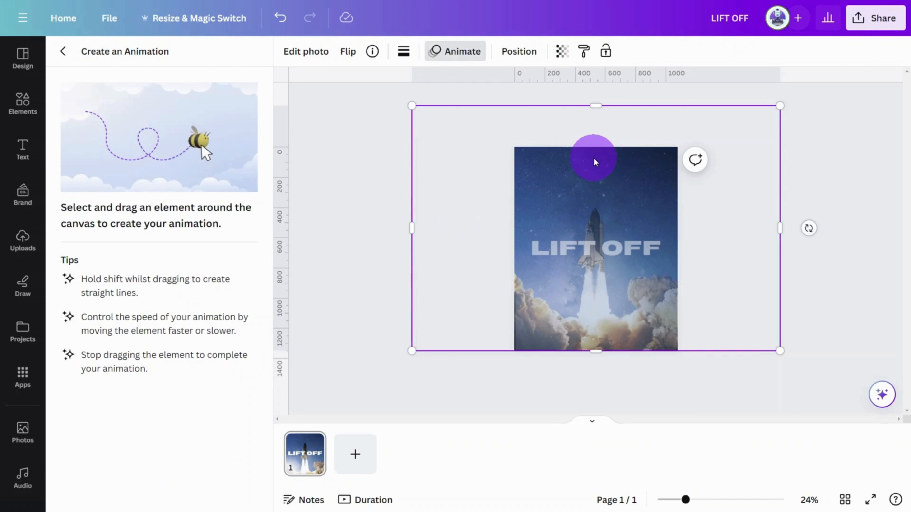
pyautogui.moveTo(594, 159); pyautogui.dragTo(590, 196)
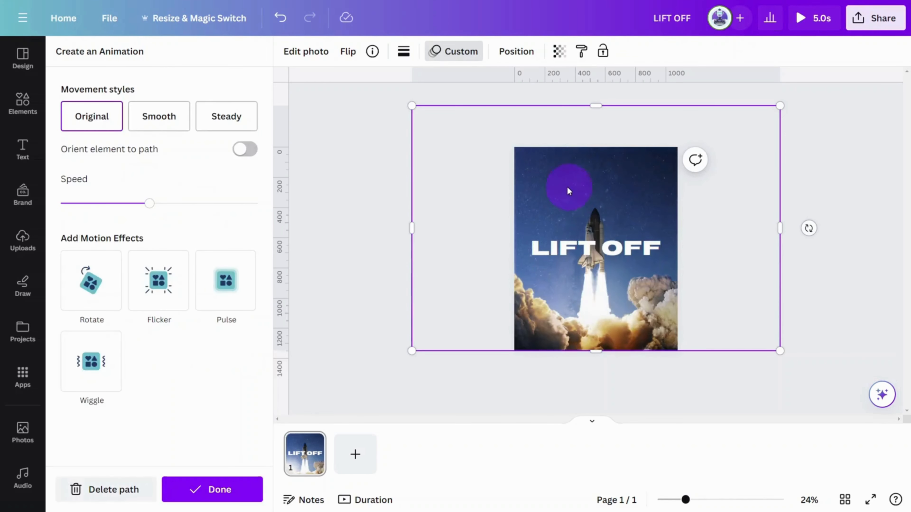
pyautogui.click(145, 113)
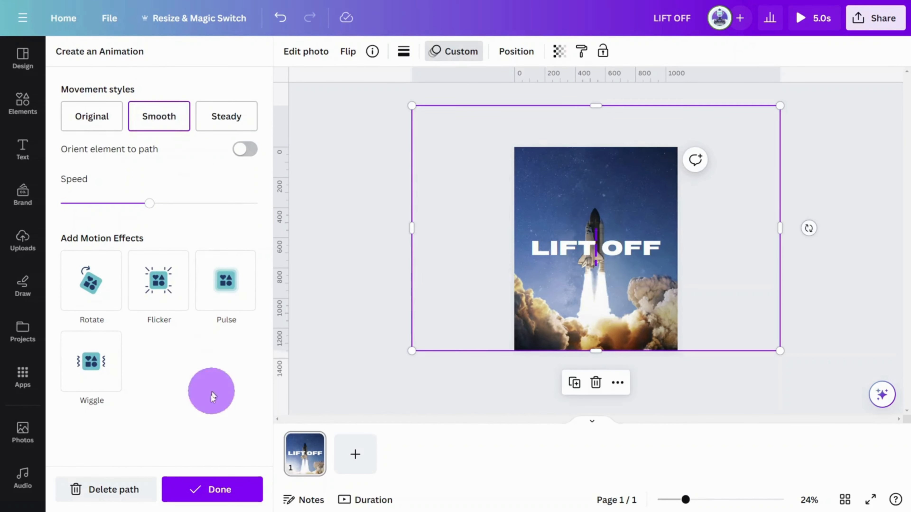
pyautogui.click(216, 487)
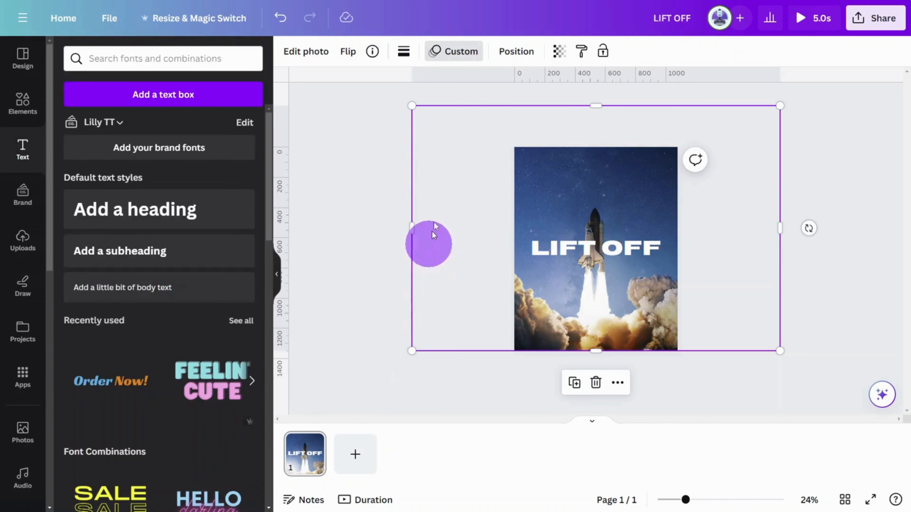
# - Apply the Baseline animation to the shuttle layer, with minimum speed, on enter only
pyautogui.click(516, 51)
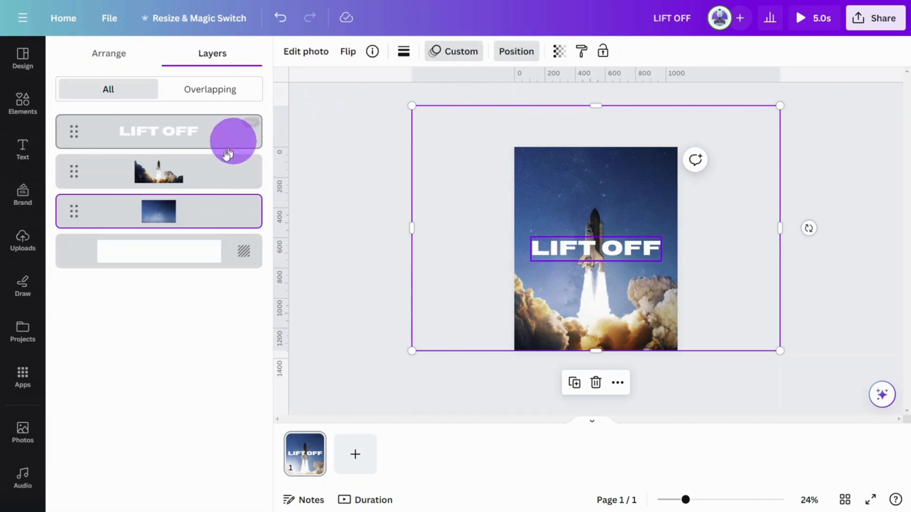
pyautogui.click(179, 178)
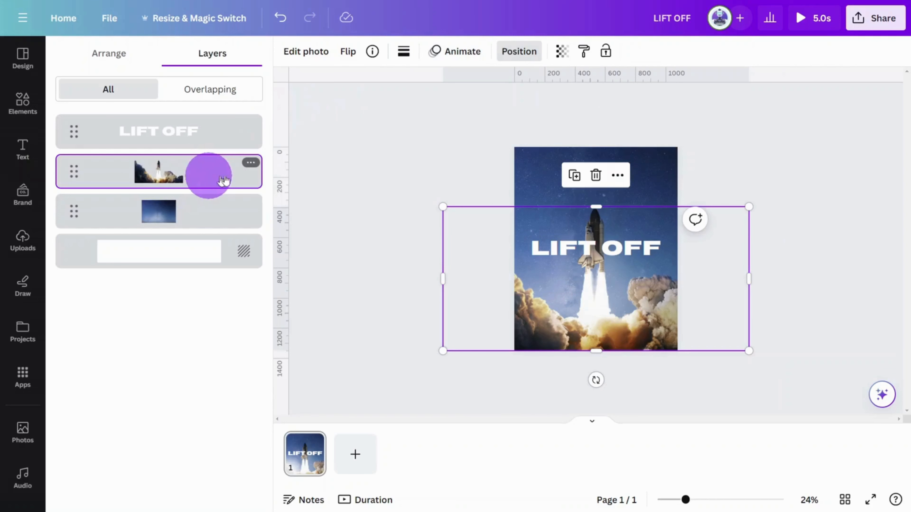
pyautogui.click(466, 54)
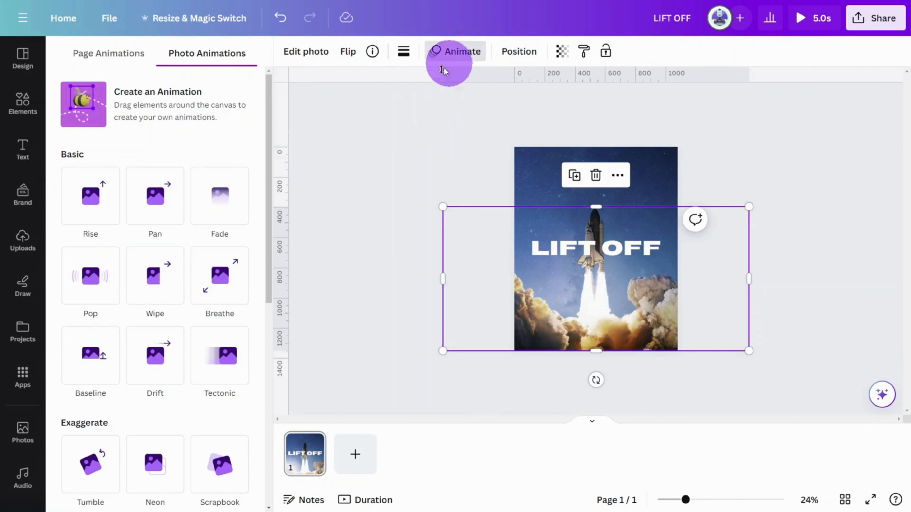
pyautogui.click(94, 358)
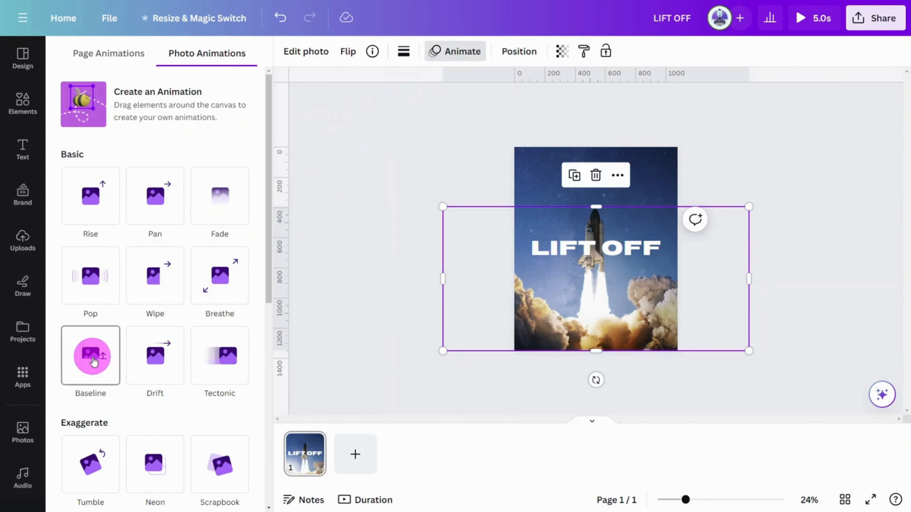
pyautogui.click(148, 381)
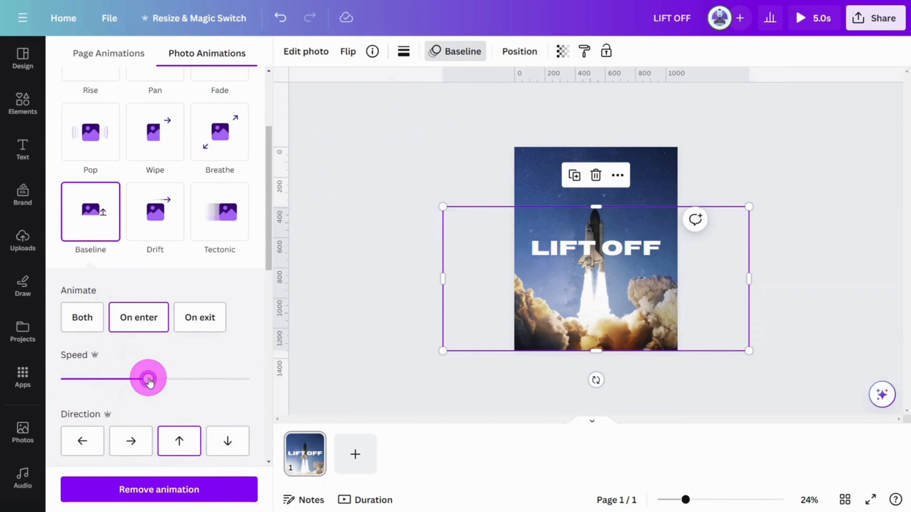
pyautogui.moveTo(148, 381); pyautogui.dragTo(59, 382)
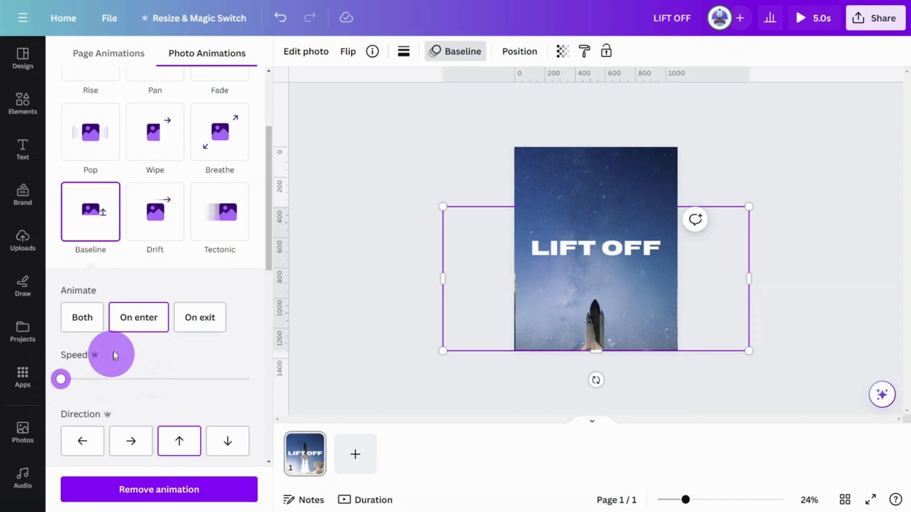
pyautogui.click(133, 325)
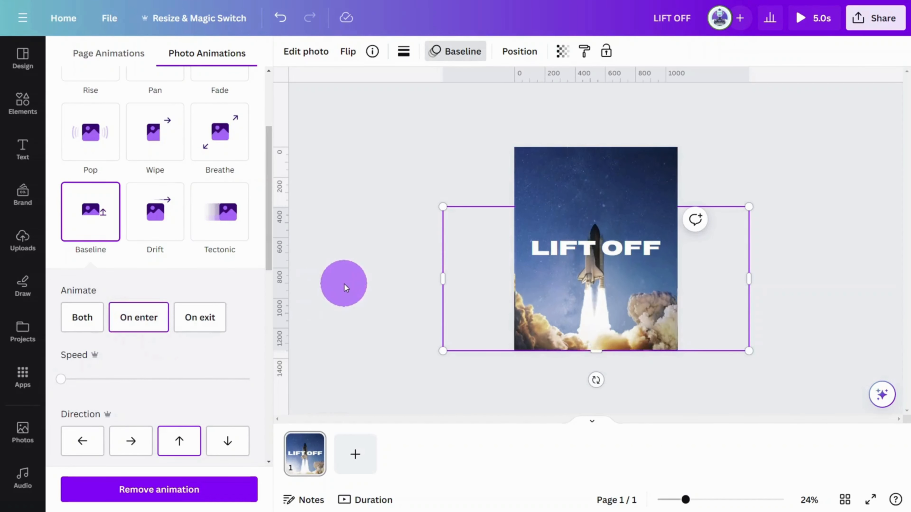
# - Apply the Drift animation to the LIFT OFF heading with a downward direction
pyautogui.click(542, 251)
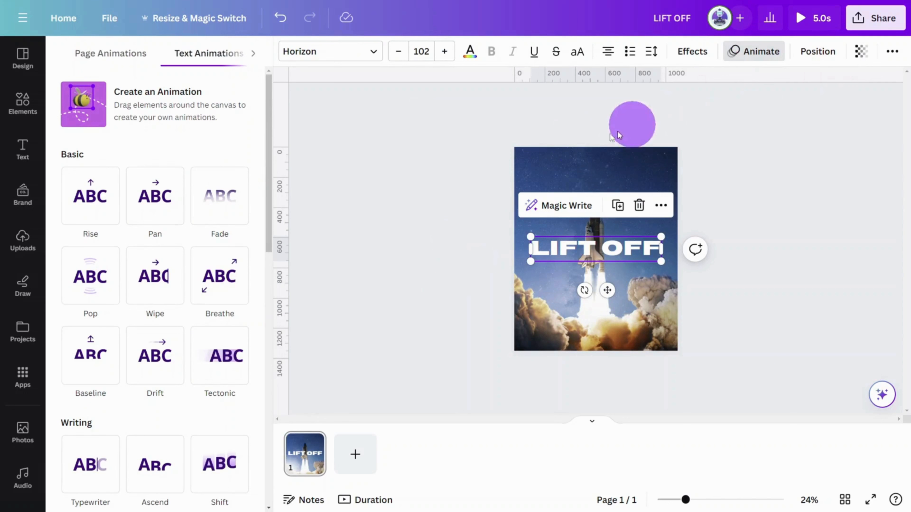
pyautogui.click(165, 360)
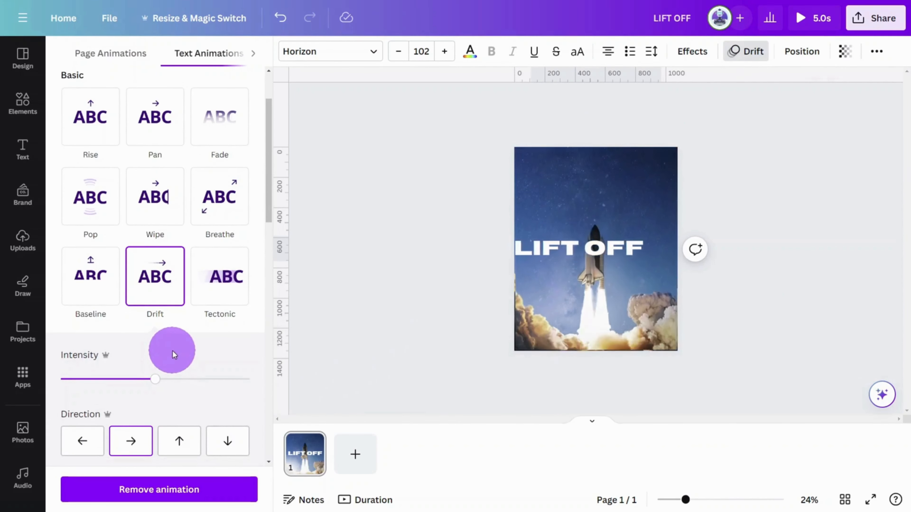
pyautogui.click(227, 442)
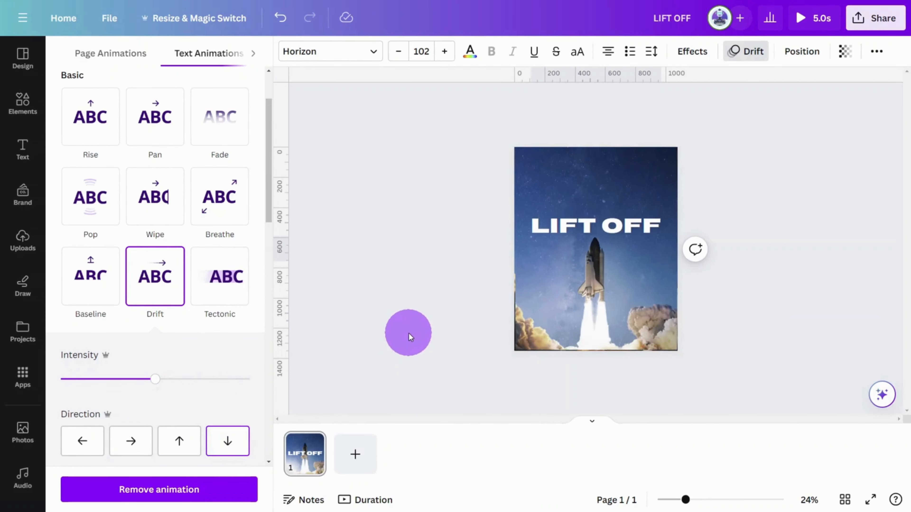
# - Move the LIFT OFF heading up to the shuttle's nose and place its layer between the shuttle and the sky
pyautogui.click(610, 290)
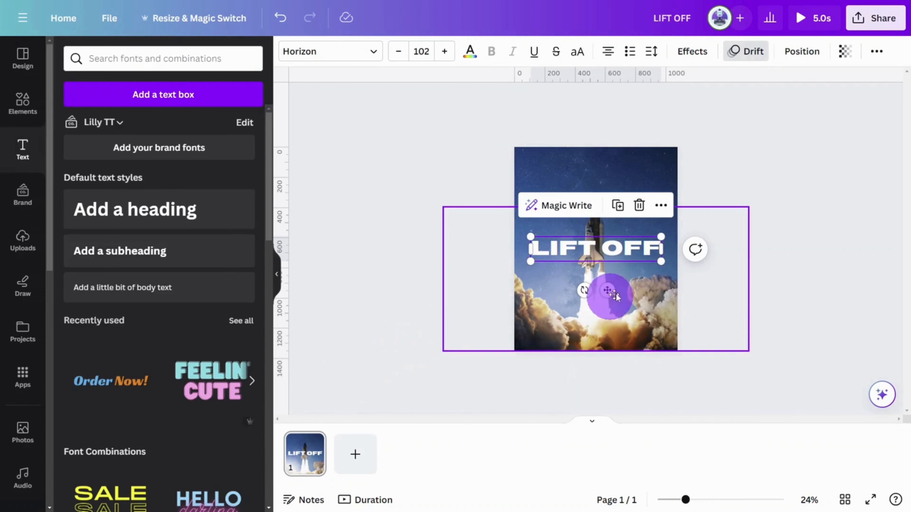
pyautogui.moveTo(636, 253); pyautogui.dragTo(635, 229)
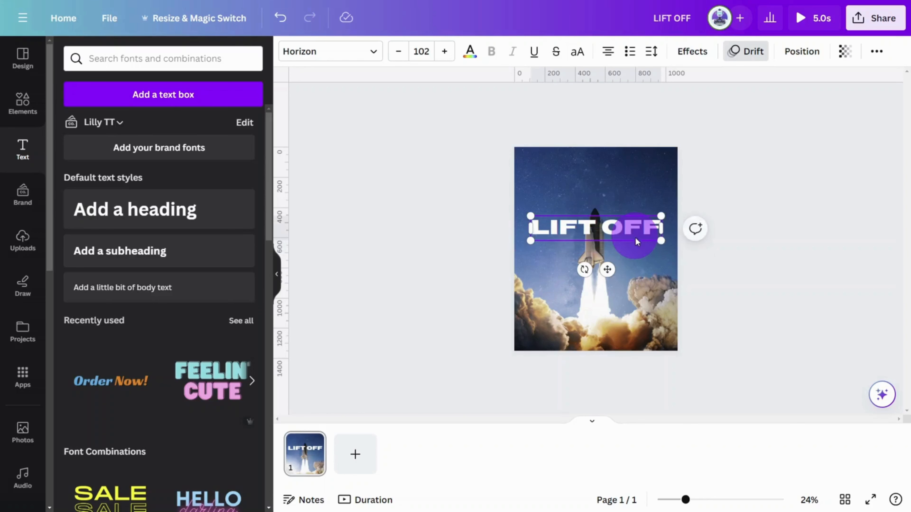
pyautogui.click(792, 51)
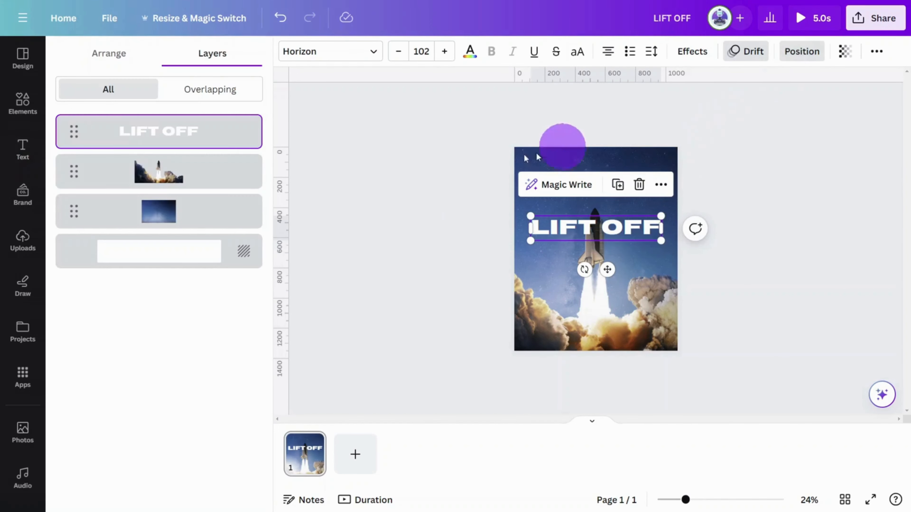
pyautogui.moveTo(186, 136); pyautogui.dragTo(189, 185)
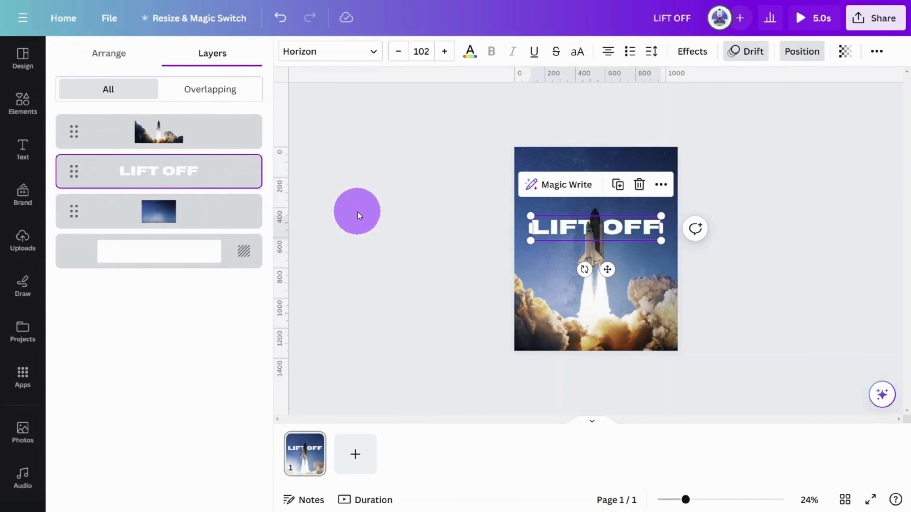
# - Add a second page and set its background colour to black, #000000
pyautogui.click(350, 449)
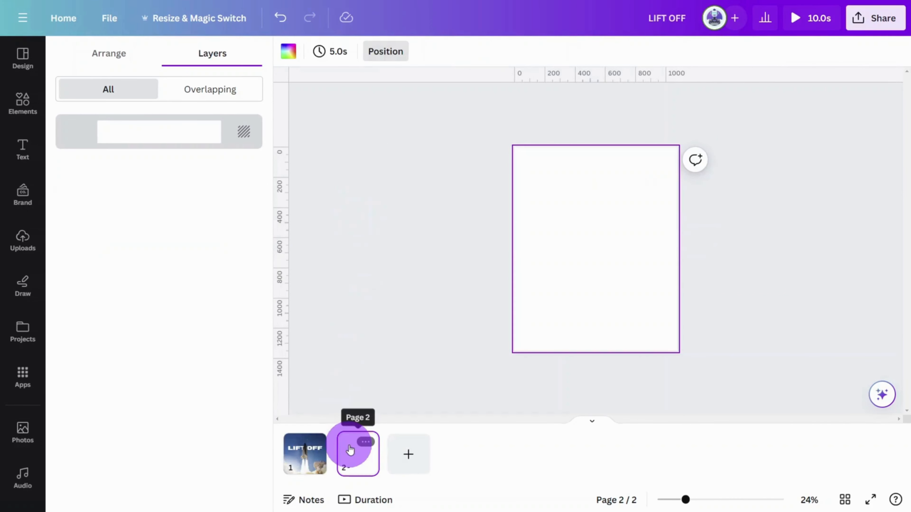
pyautogui.click(286, 53)
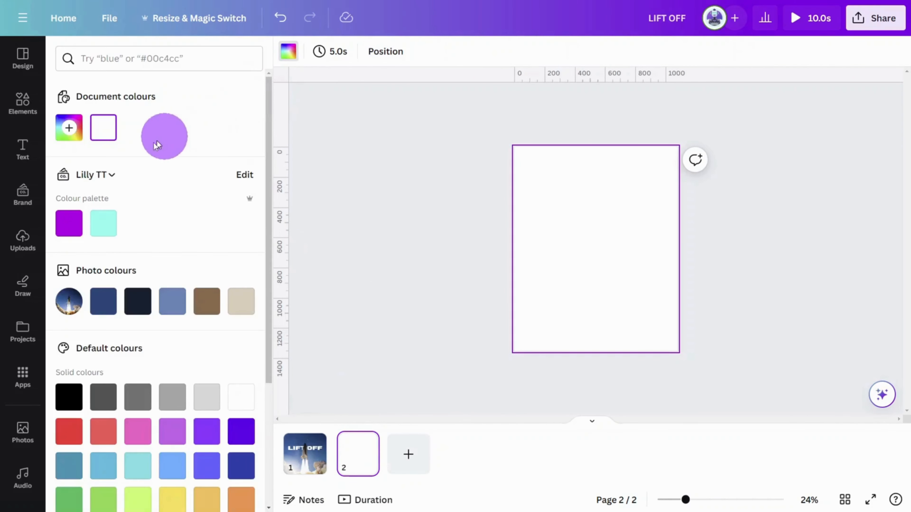
pyautogui.click(71, 132)
pyautogui.moveTo(95, 222); pyautogui.dragTo(54, 264)
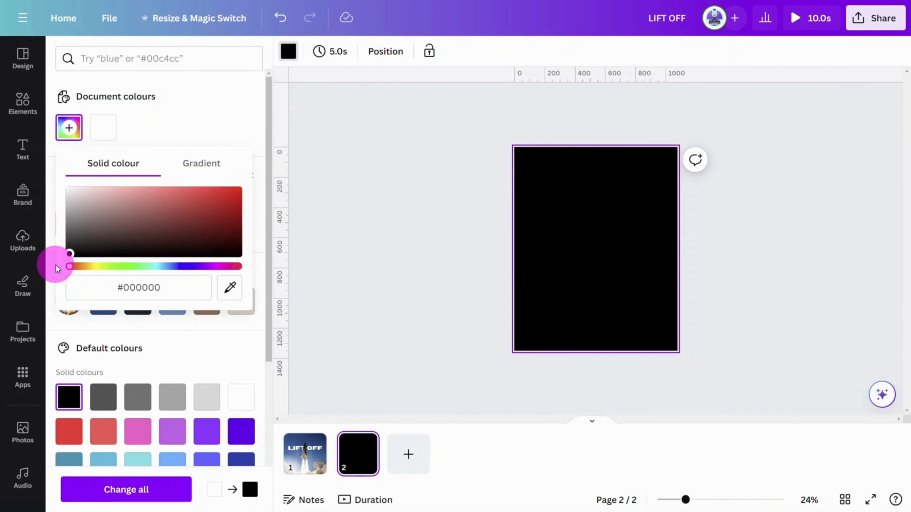
pyautogui.click(199, 131)
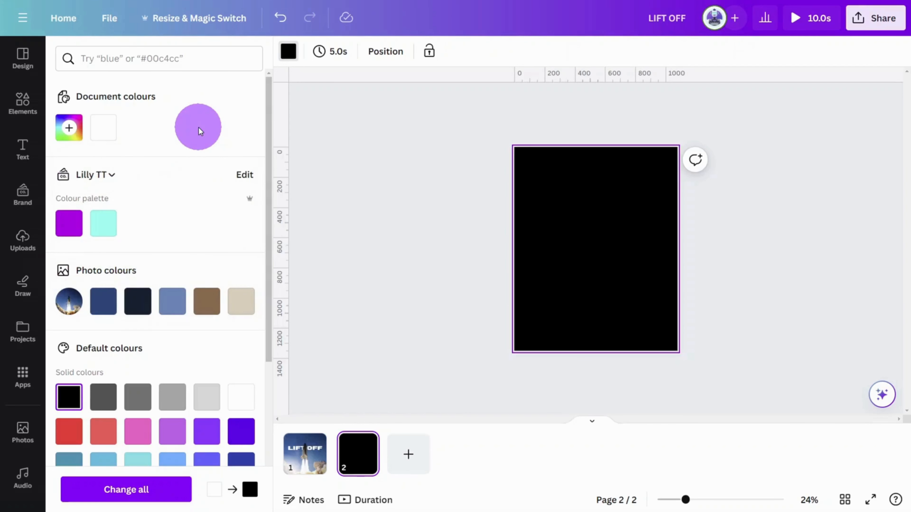
# - Add a heading to the black page and set its font to Anton
pyautogui.click(22, 147)
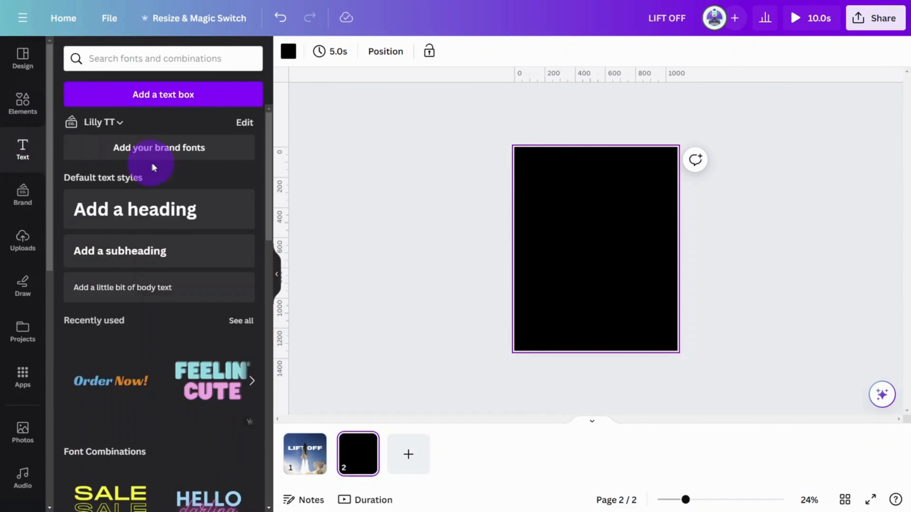
pyautogui.click(158, 207)
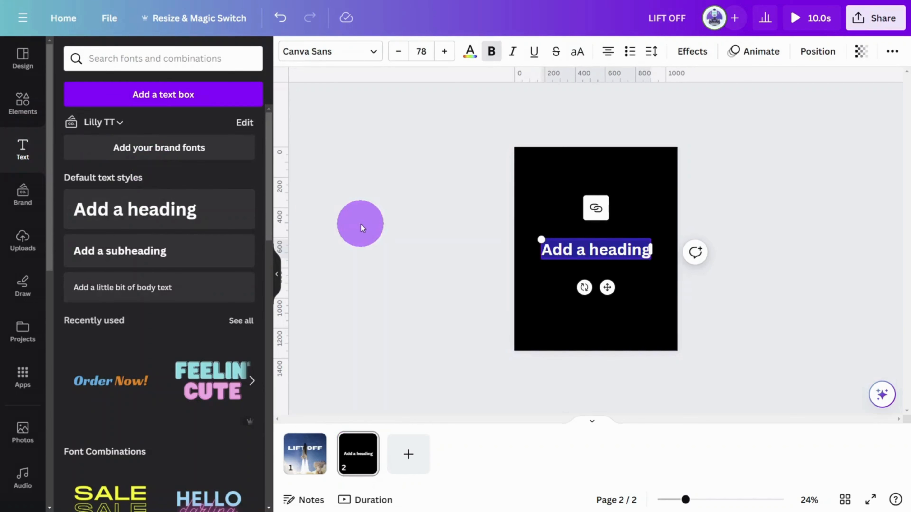
pyautogui.click(330, 51)
pyautogui.click(171, 91)
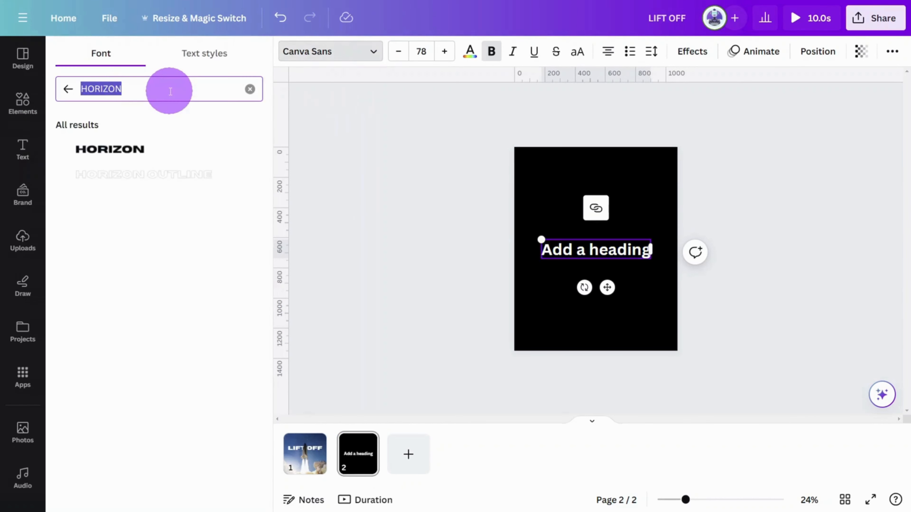
pyautogui.write('ANTON')
pyautogui.click(125, 141)
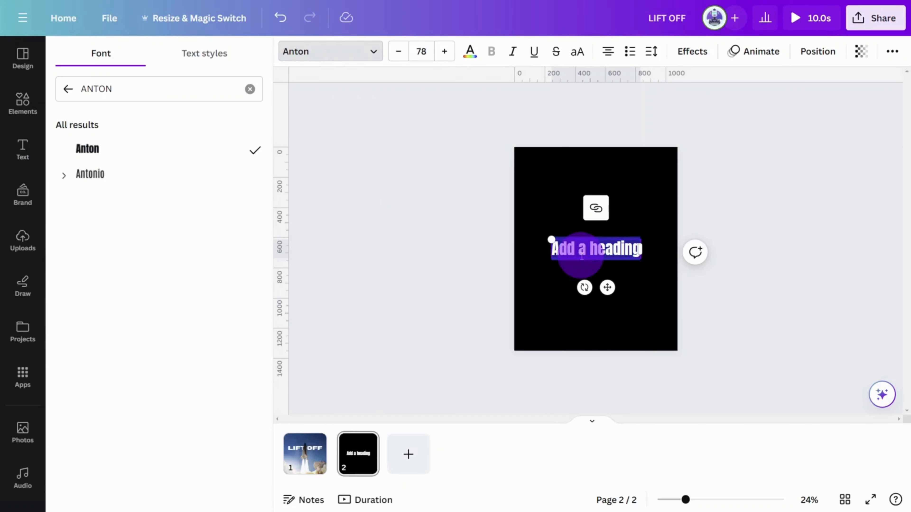
# - Change the heading text to "EVERYTHING", right-aligned at size 147, and move it near the page's upper edge
pyautogui.write('EVERYTHING')
pyautogui.moveTo(633, 261); pyautogui.dragTo(661, 267)
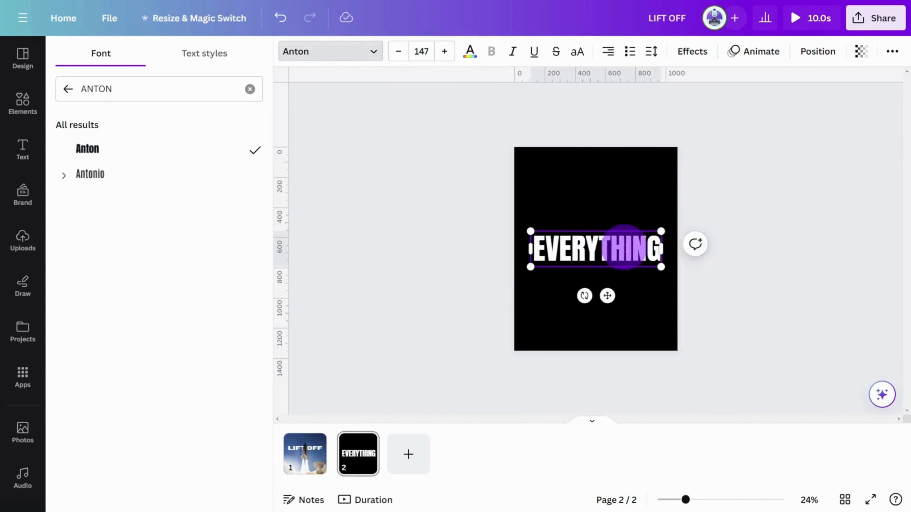
pyautogui.moveTo(607, 296); pyautogui.dragTo(606, 230)
# - Copy and paste the EVERYTHING heading and place the copy directly below the original
pyautogui.rightClick(638, 195)
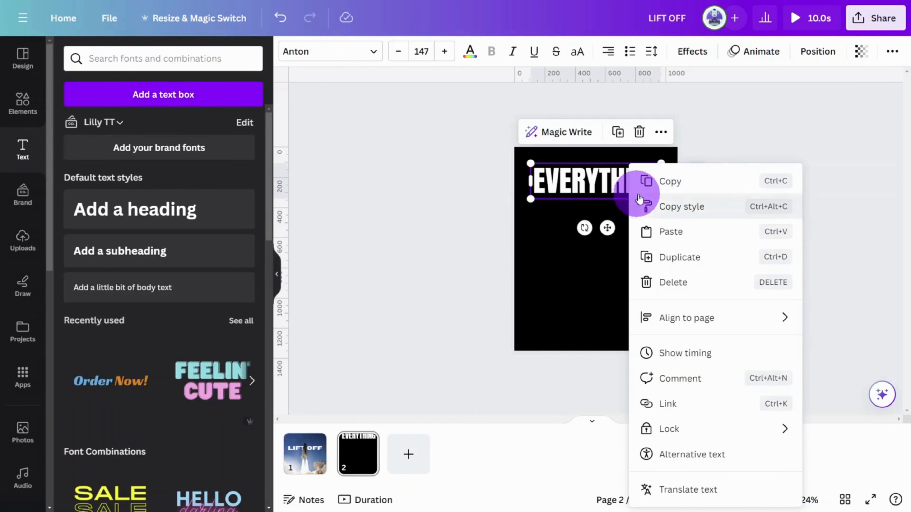
pyautogui.click(659, 189)
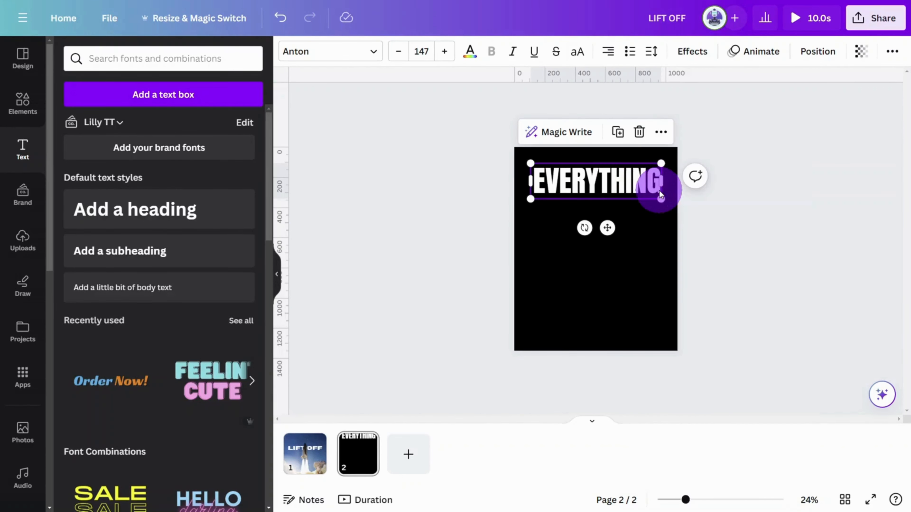
pyautogui.rightClick(636, 197)
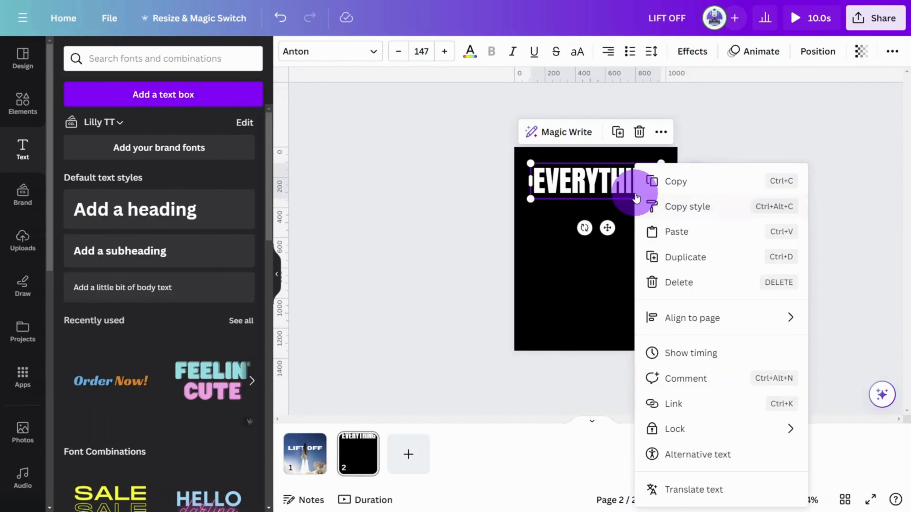
pyautogui.click(663, 232)
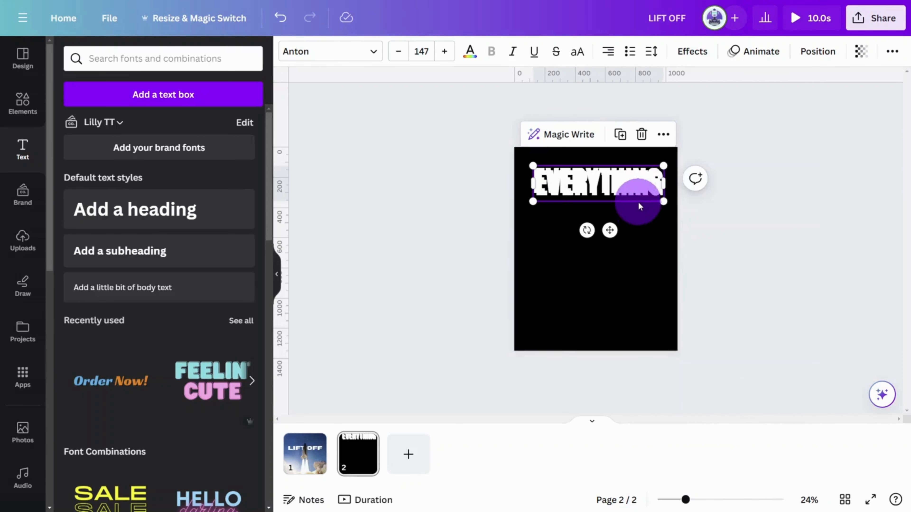
pyautogui.moveTo(610, 233); pyautogui.dragTo(611, 257)
# - Change the lower heading's text to "MUST" and enlarge it to size 309, spanning the width of EVERYTHING
pyautogui.doubleClick(606, 210)
pyautogui.write('MUST')
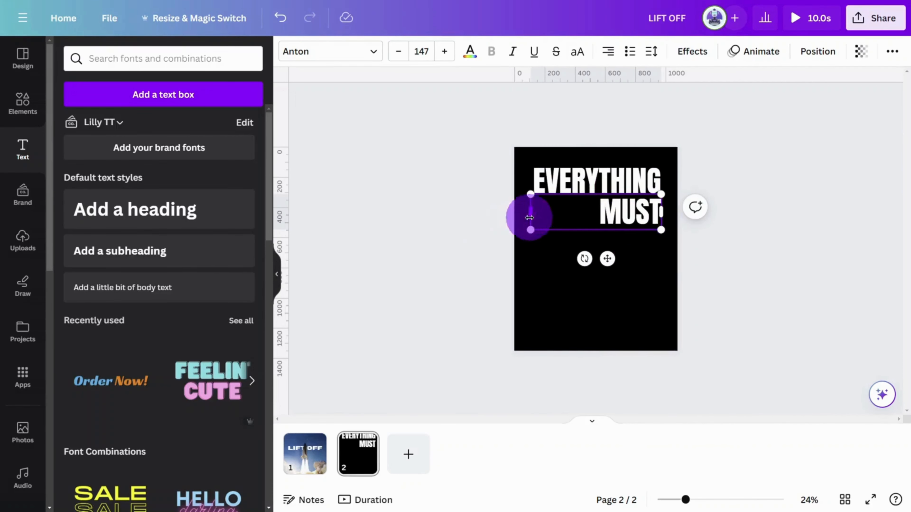
pyautogui.moveTo(528, 213); pyautogui.dragTo(519, 259)
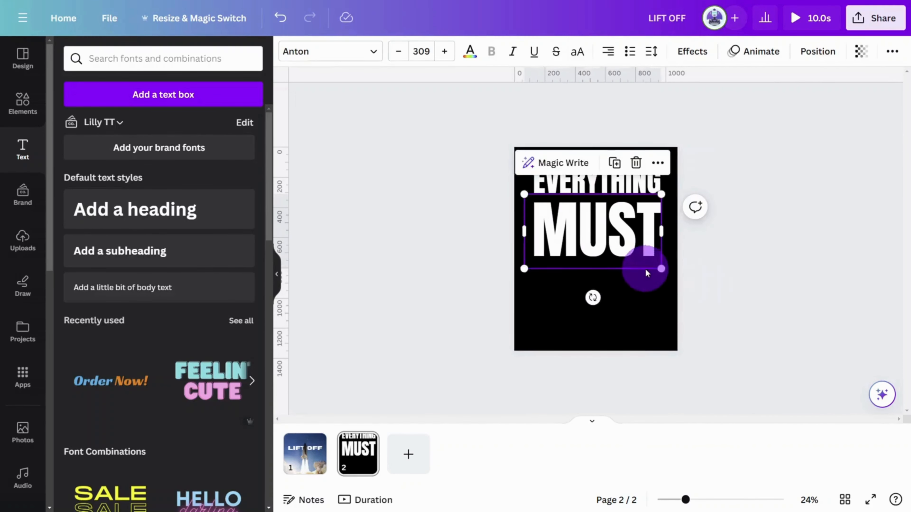
# - Place a copy of the MUST heading directly below it and change the copy's text to "GO"
pyautogui.moveTo(647, 270); pyautogui.dragTo(637, 311)
pyautogui.doubleClick(635, 301)
pyautogui.write('GO')
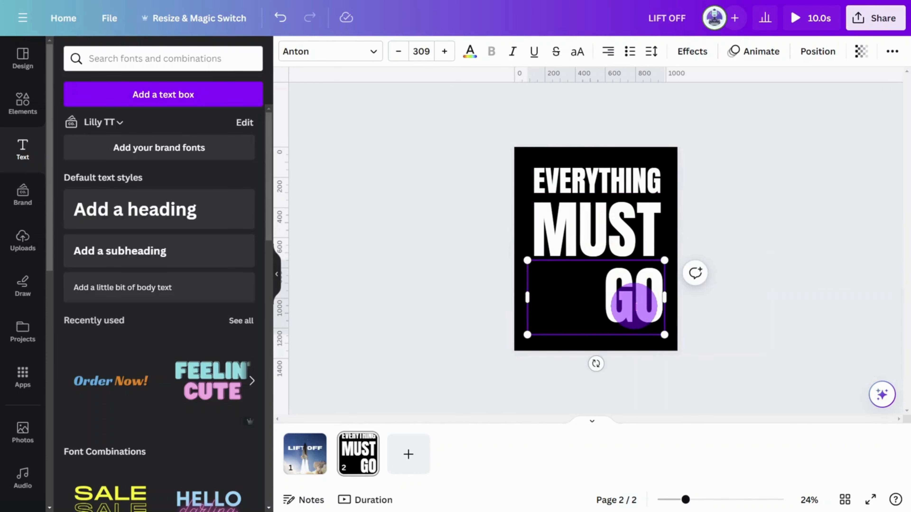
# - Align the EVERYTHING, MUST and GO headings to their right edges and space them evenly vertically
pyautogui.click(754, 250)
pyautogui.moveTo(490, 132); pyautogui.dragTo(653, 316)
pyautogui.click(814, 52)
pyautogui.click(186, 215)
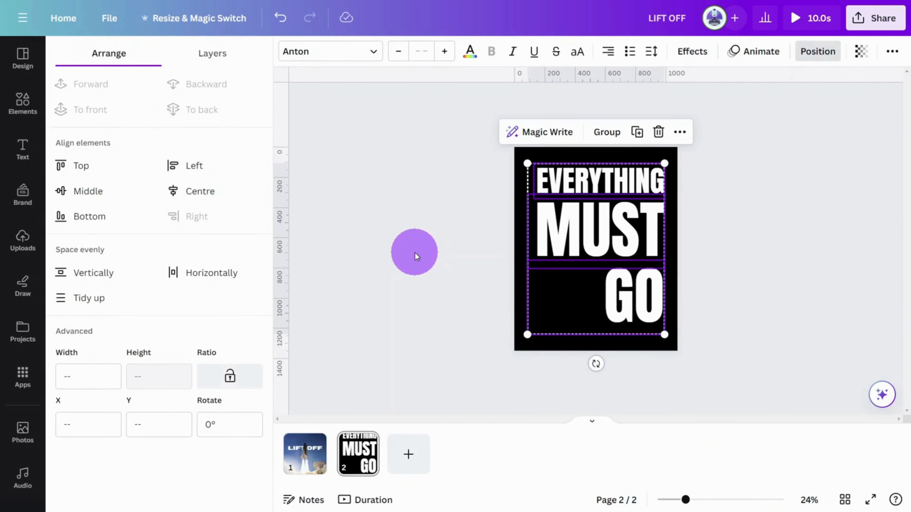
pyautogui.click(415, 253)
pyautogui.click(803, 53)
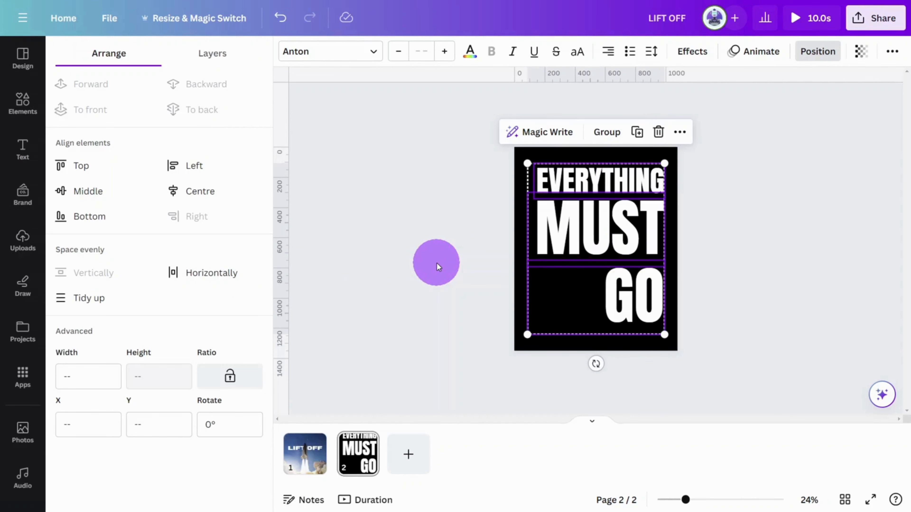
pyautogui.click(437, 264)
# - Add a heading reading "Visit Us In-Store or Online..." and set its font to Times New Roman Condensed
pyautogui.click(134, 210)
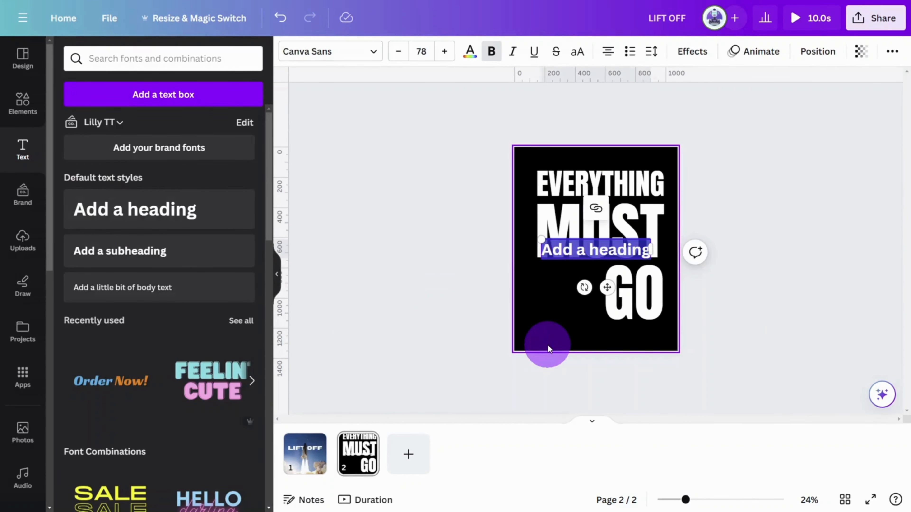
pyautogui.write('Must')
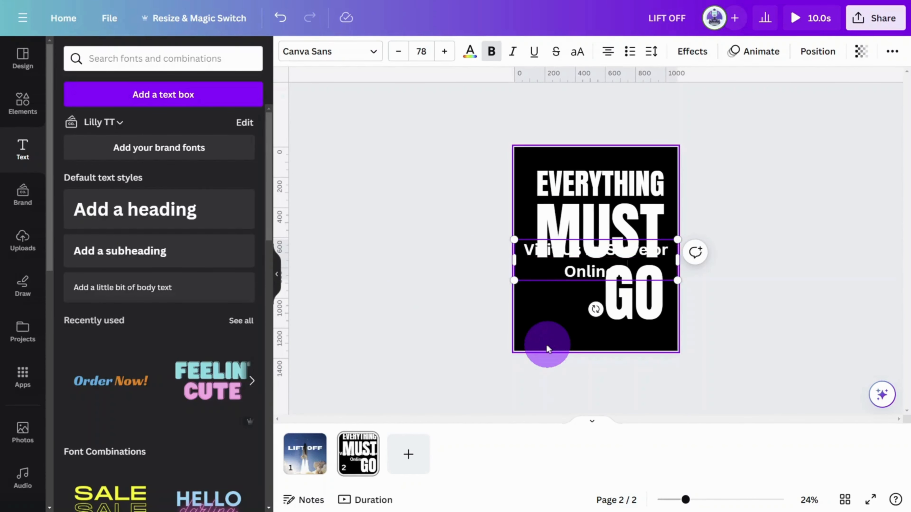
pyautogui.click(330, 51)
pyautogui.click(155, 98)
pyautogui.click(121, 175)
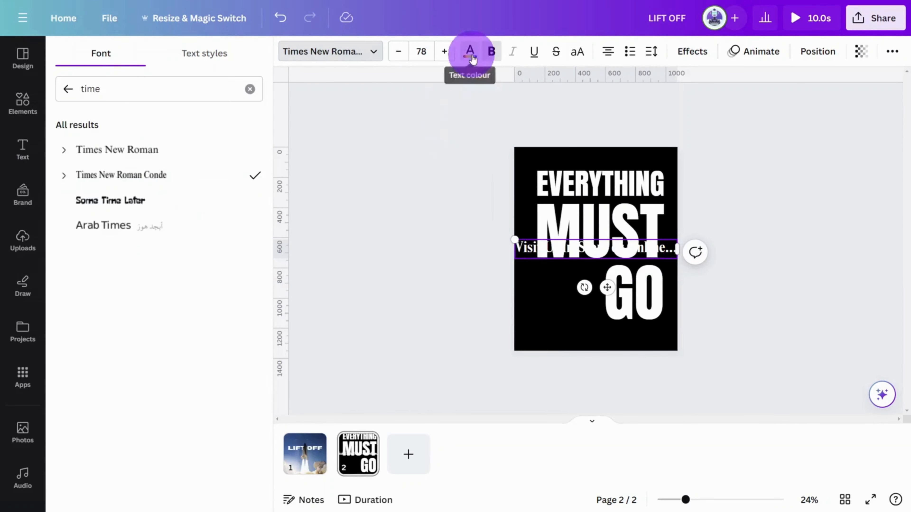
# - Change the colour of the "Visit Us In-Store or Online..." text to orange-red
pyautogui.click(470, 51)
pyautogui.click(73, 235)
pyautogui.click(533, 250)
pyautogui.doubleClick(533, 250)
pyautogui.click(469, 55)
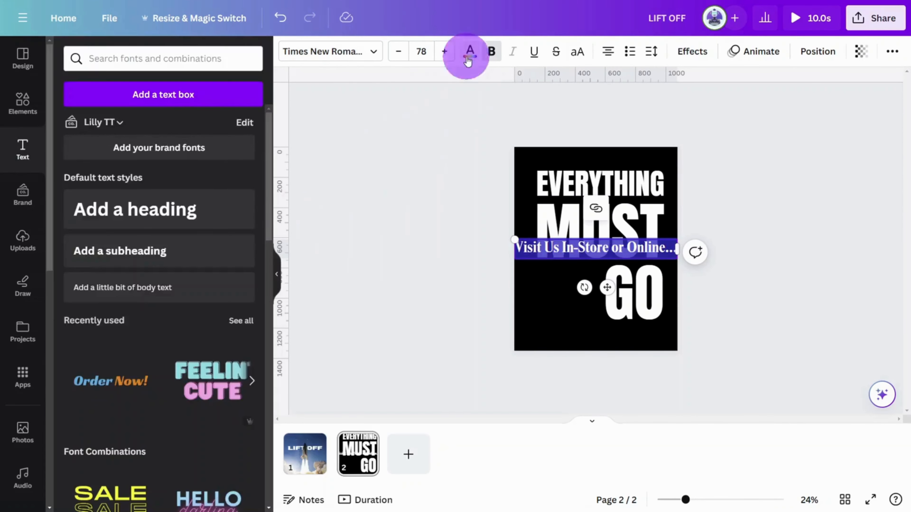
pyautogui.doubleClick(533, 248)
pyautogui.click(469, 52)
pyautogui.click(69, 128)
pyautogui.click(72, 236)
# - Narrow the orange-red text box so it wraps onto two lines, left-align it, and move it beside GO
pyautogui.moveTo(677, 248); pyautogui.dragTo(620, 248)
pyautogui.click(491, 51)
pyautogui.click(709, 295)
pyautogui.moveTo(543, 270); pyautogui.dragTo(551, 312)
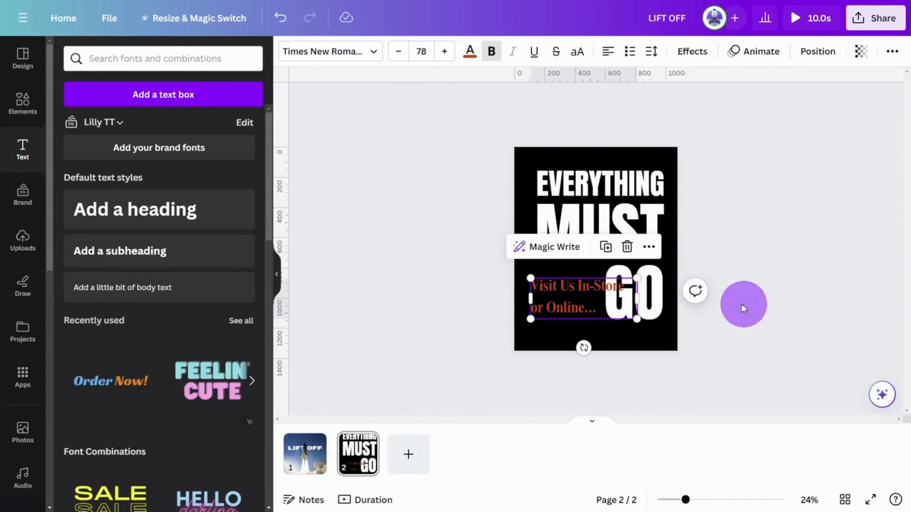
# - Apply the Lift effect to the "Visit Us In-Store or Online..." text
pyautogui.click(668, 321)
pyautogui.click(585, 320)
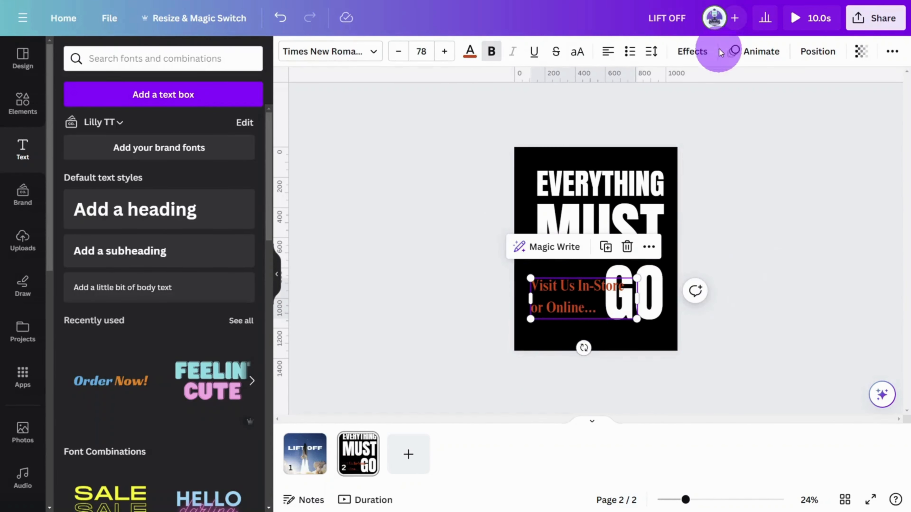
pyautogui.click(698, 53)
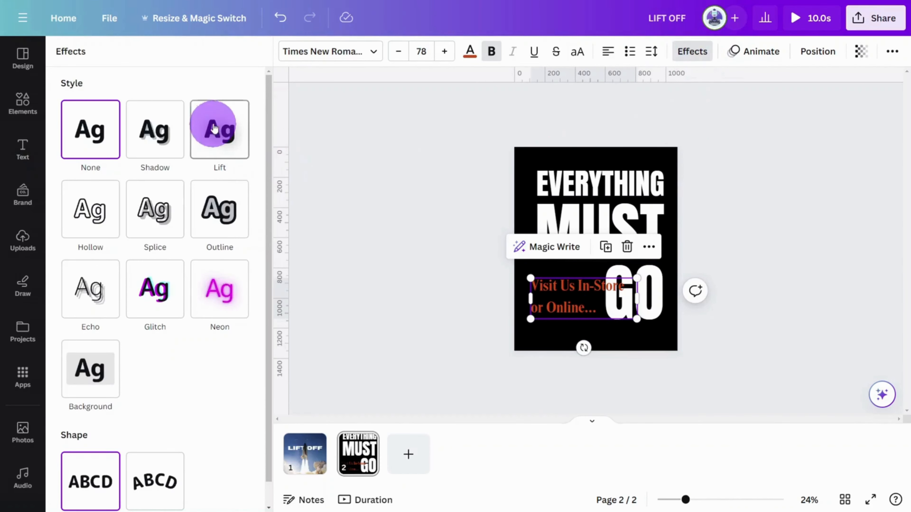
pyautogui.click(221, 129)
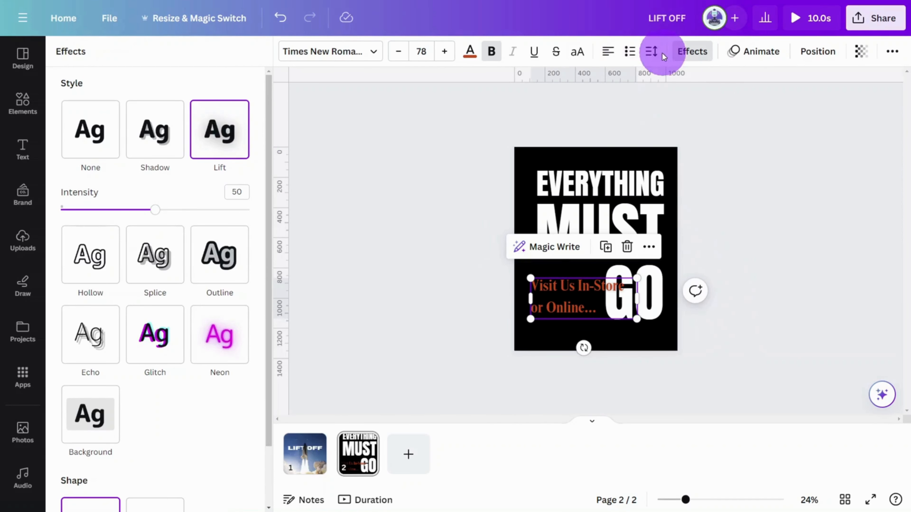
# - Set the orange-red text's letter spacing to -38 and reduce its line spacing below 1.4
pyautogui.click(657, 59)
pyautogui.moveTo(678, 109); pyautogui.dragTo(675, 102)
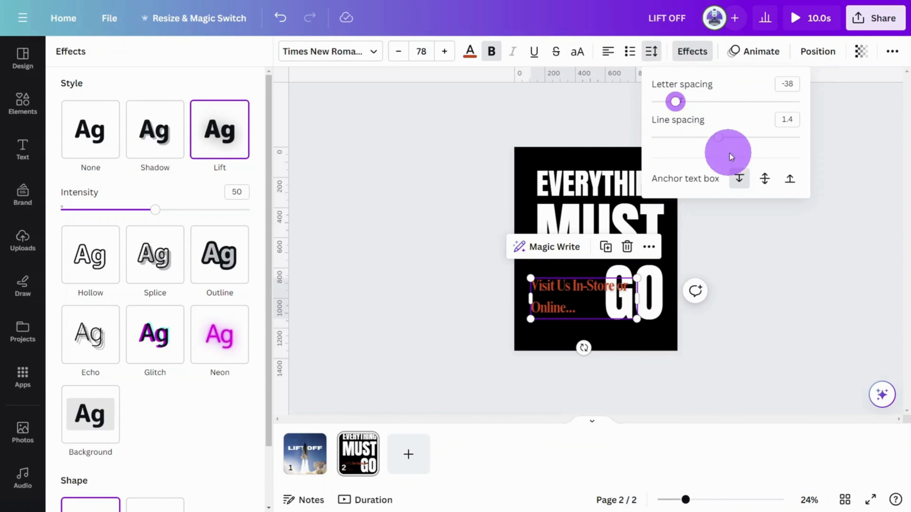
pyautogui.moveTo(718, 137); pyautogui.dragTo(697, 136)
pyautogui.click(764, 305)
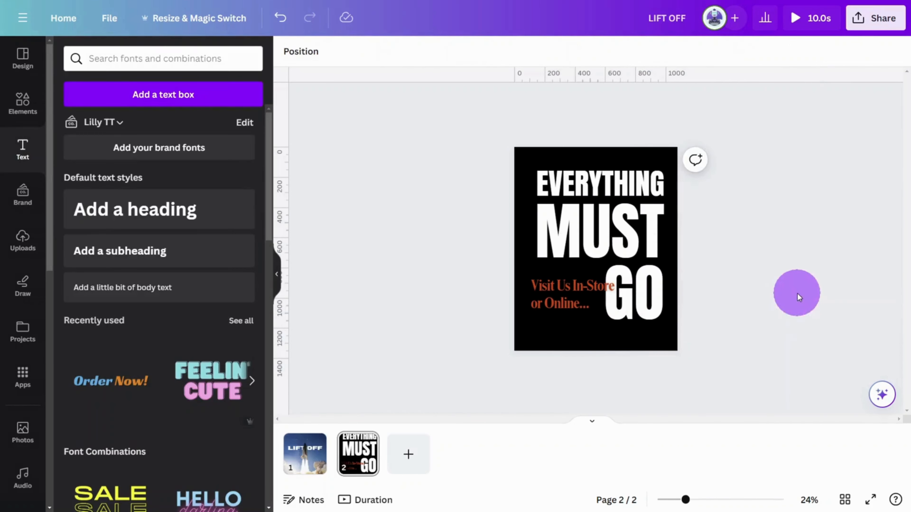
# - Apply the Typewriter animation to the "Visit Us In-Store or Online..." text, playing on enter only
pyautogui.click(580, 291)
pyautogui.click(751, 57)
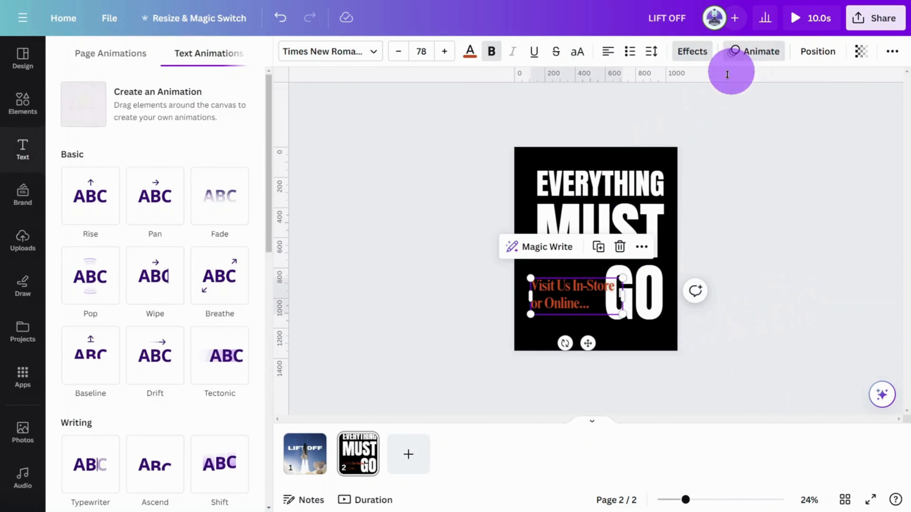
pyautogui.scroll(-4, 157, 280)
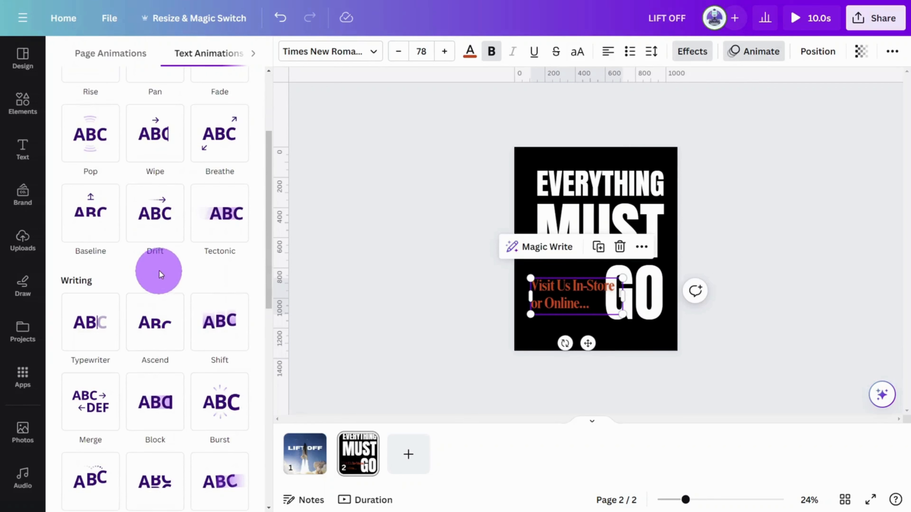
pyautogui.click(100, 332)
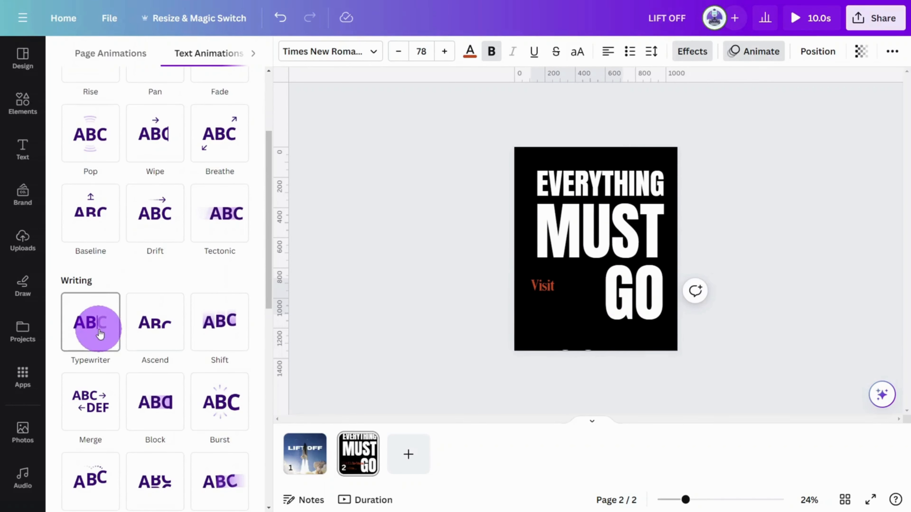
pyautogui.click(147, 320)
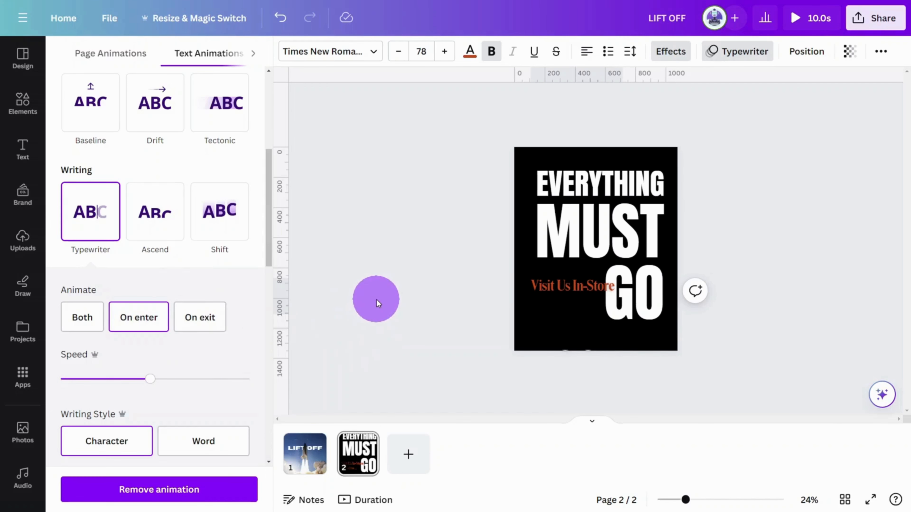
pyautogui.click(376, 303)
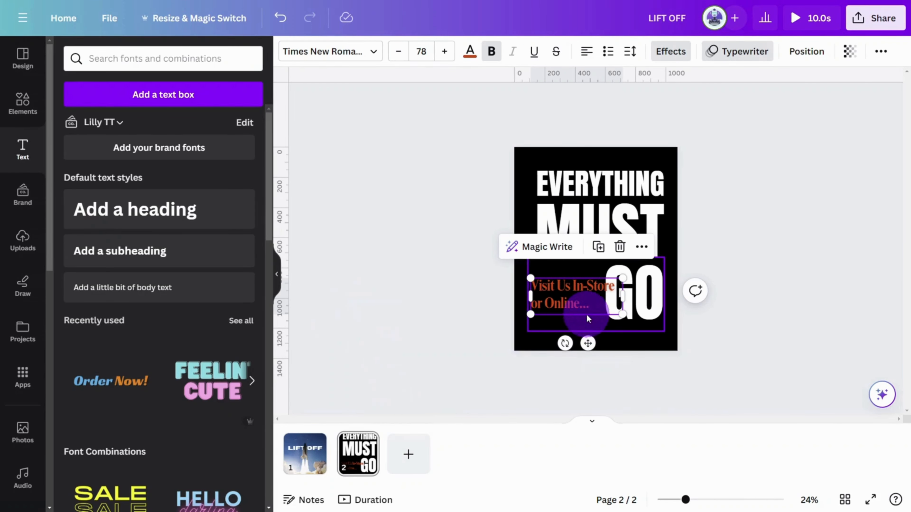
pyautogui.click(408, 454)
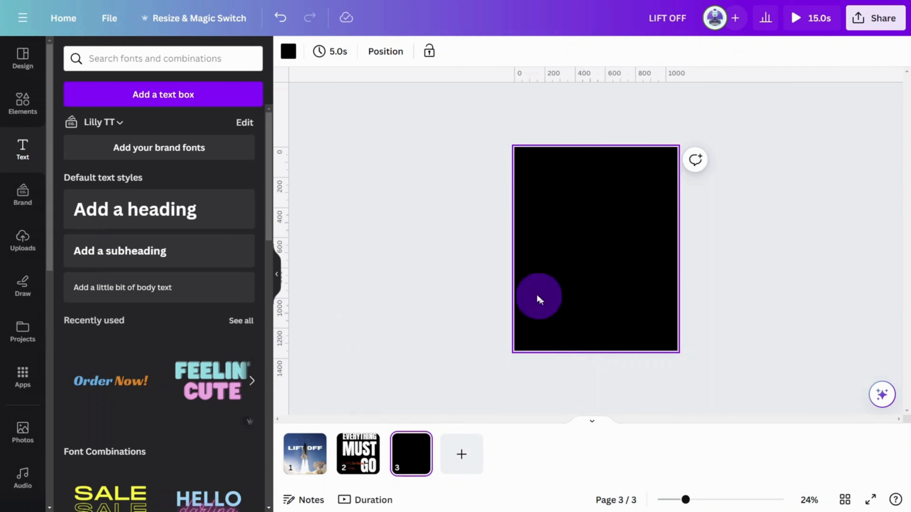
pyautogui.click(173, 207)
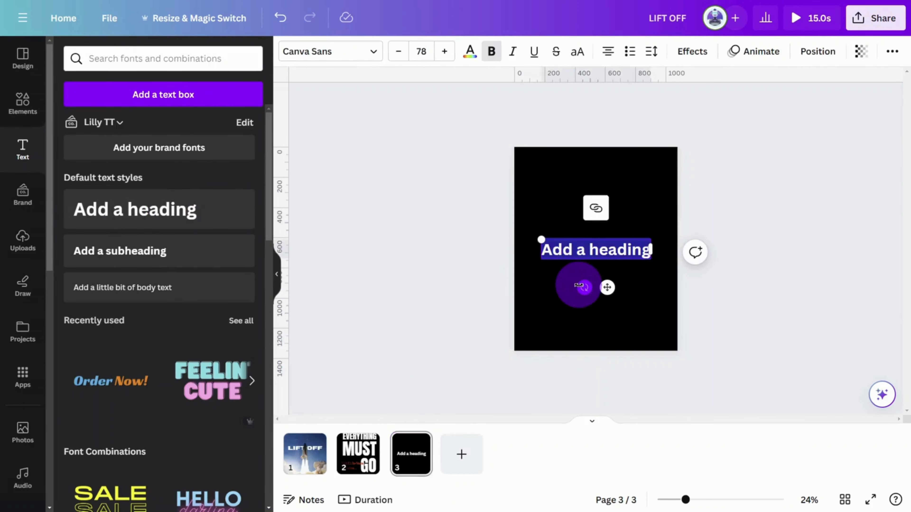
pyautogui.write('www.')
pyautogui.write('mysite.d')
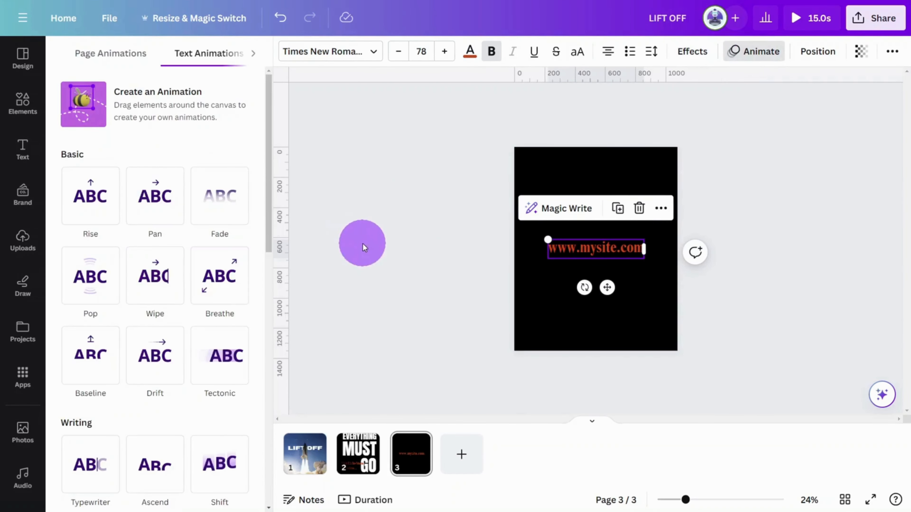
pyautogui.scroll(-10, 193, 322)
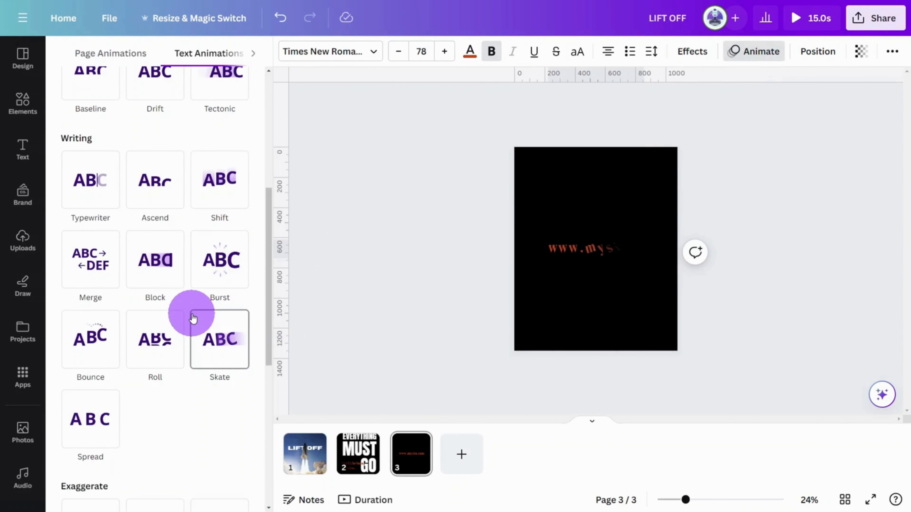
pyautogui.click(161, 382)
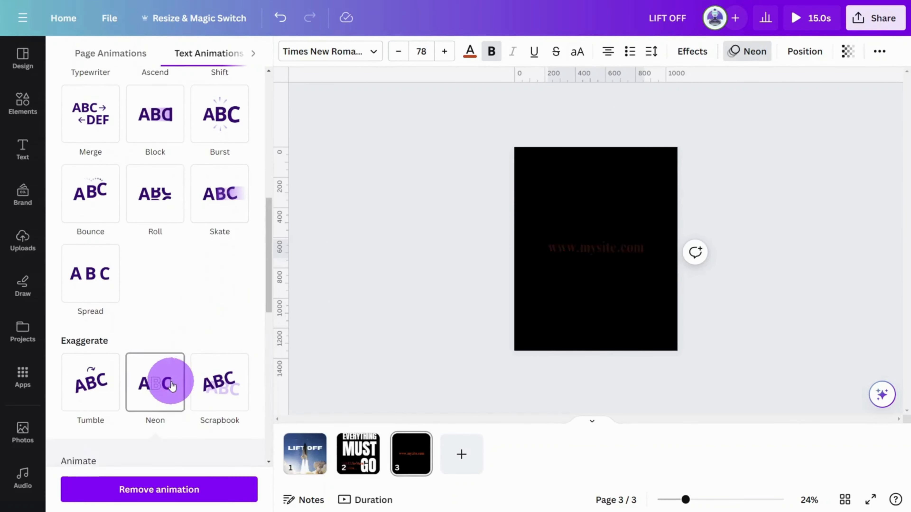
pyautogui.scroll(-5, 158, 359)
pyautogui.click(140, 294)
pyautogui.click(411, 280)
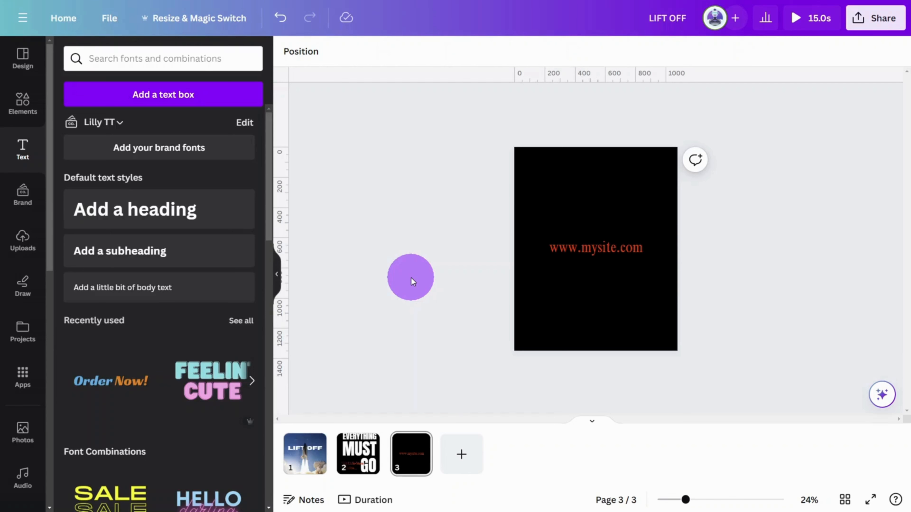
# - Add the "Dramatic Trailer - Fire Tribe (instrumental)" track to the timeline and turn on Beat Sync for the pages
pyautogui.click(20, 471)
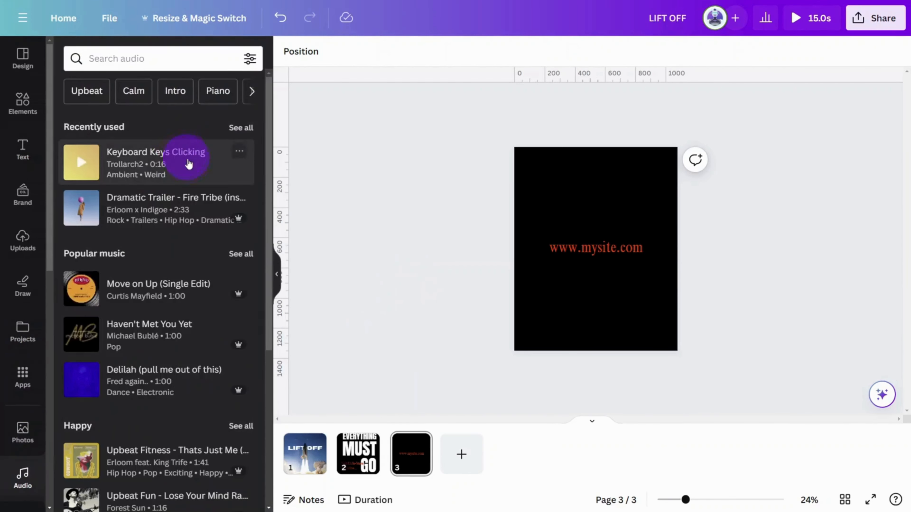
pyautogui.click(239, 204)
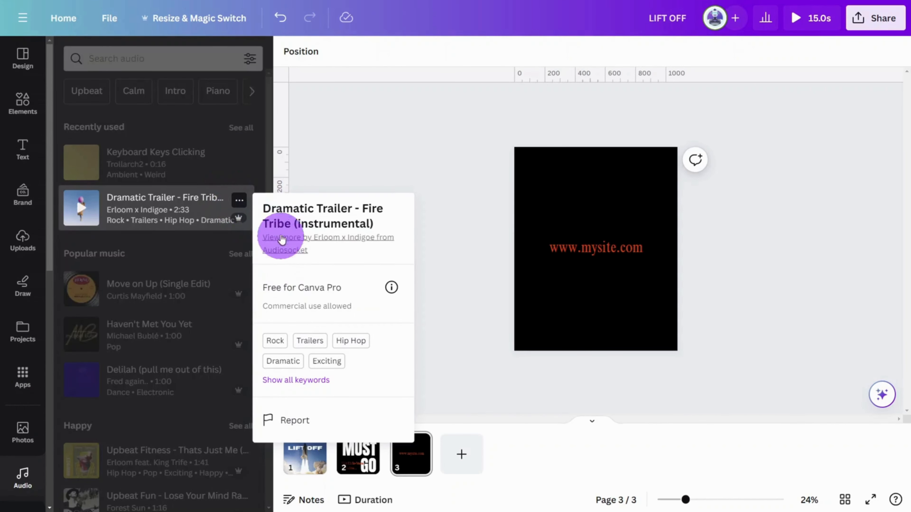
pyautogui.moveTo(81, 206); pyautogui.dragTo(298, 464)
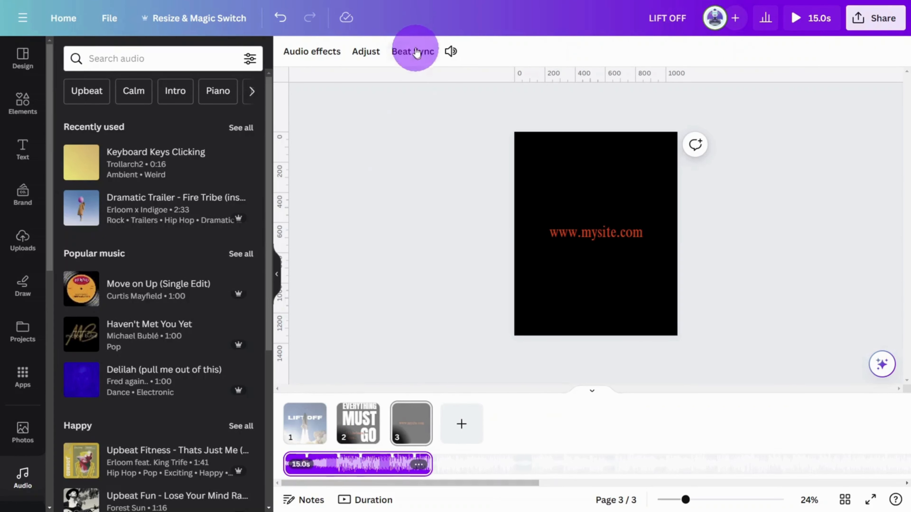
pyautogui.click(407, 60)
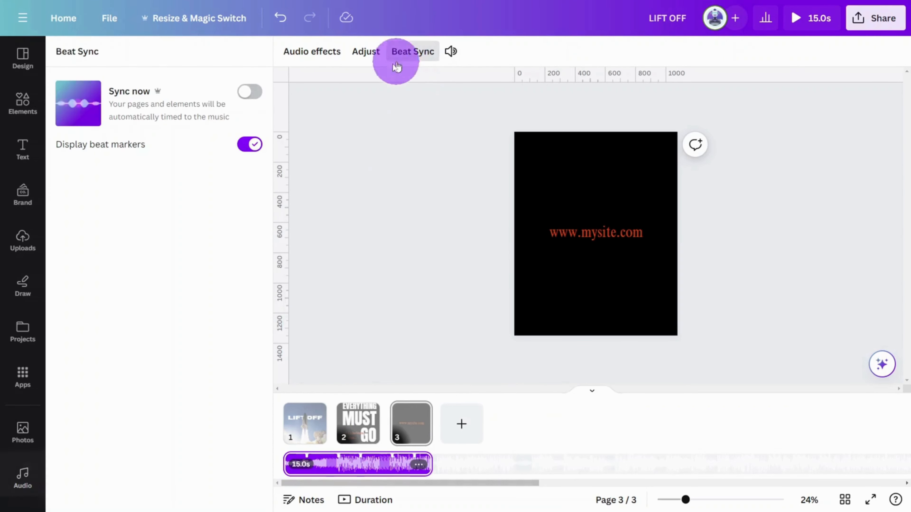
pyautogui.click(253, 94)
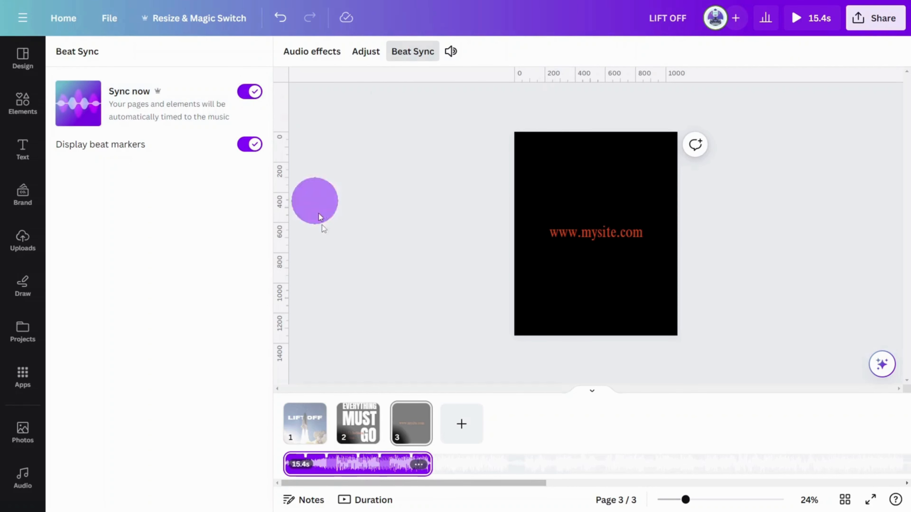
# - Show the timing of page 2's "Visit Us In-Store or Online..." text and trim its start so it appears later
pyautogui.click(357, 423)
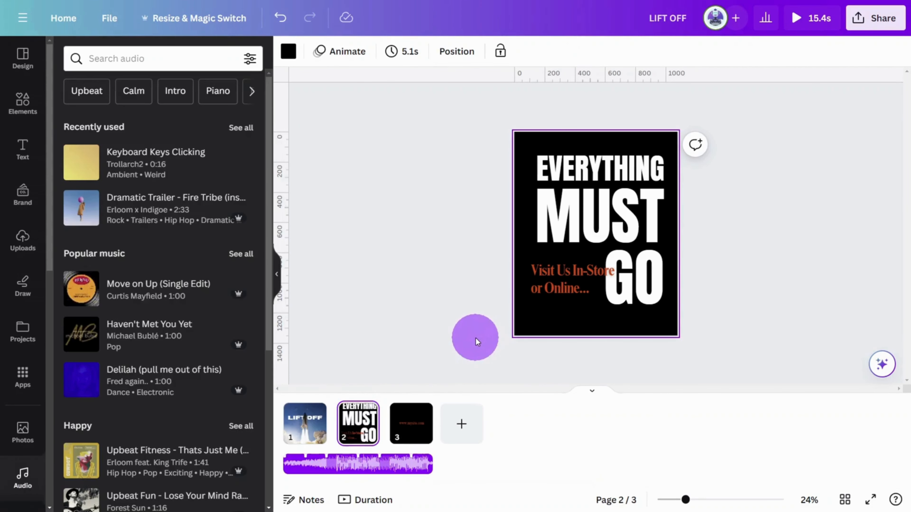
pyautogui.click(550, 294)
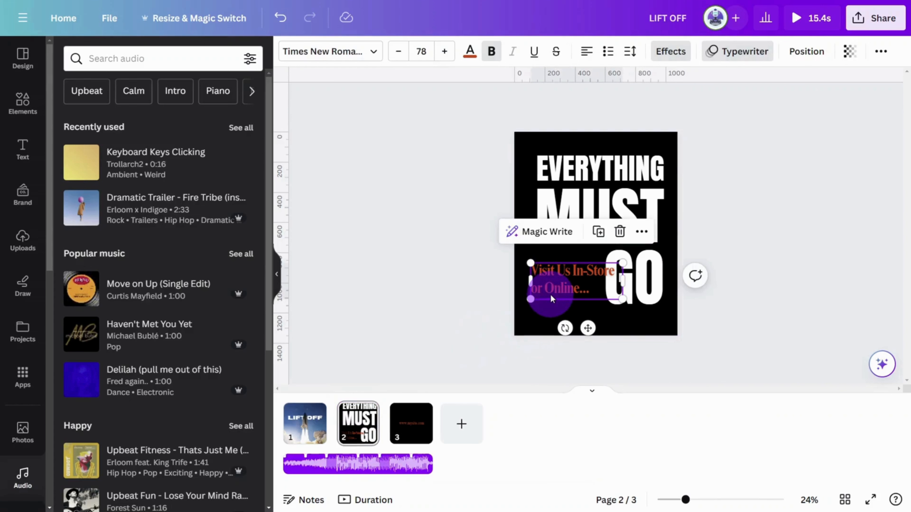
pyautogui.rightClick(555, 295)
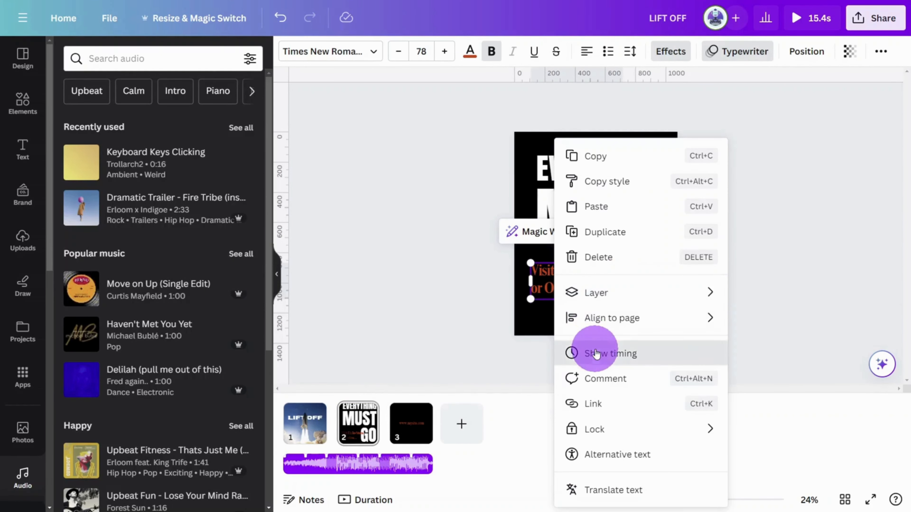
pyautogui.click(588, 354)
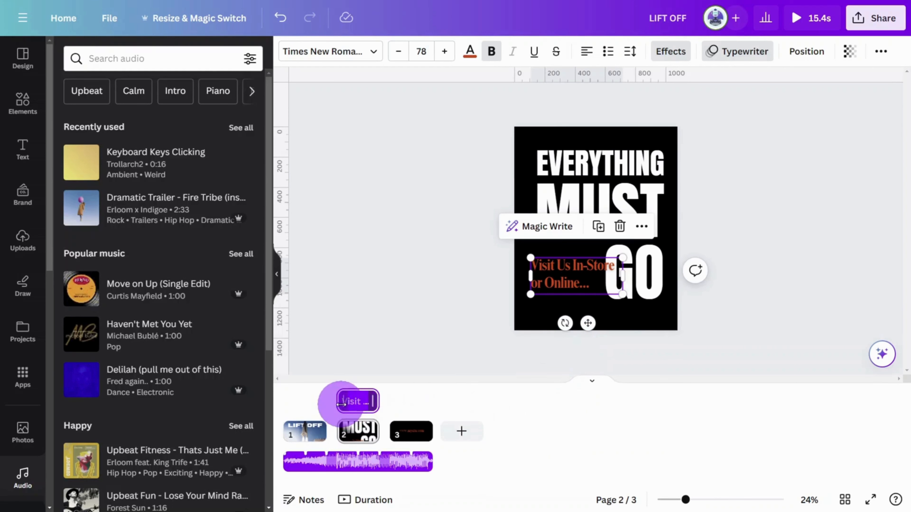
pyautogui.moveTo(341, 405); pyautogui.dragTo(346, 405)
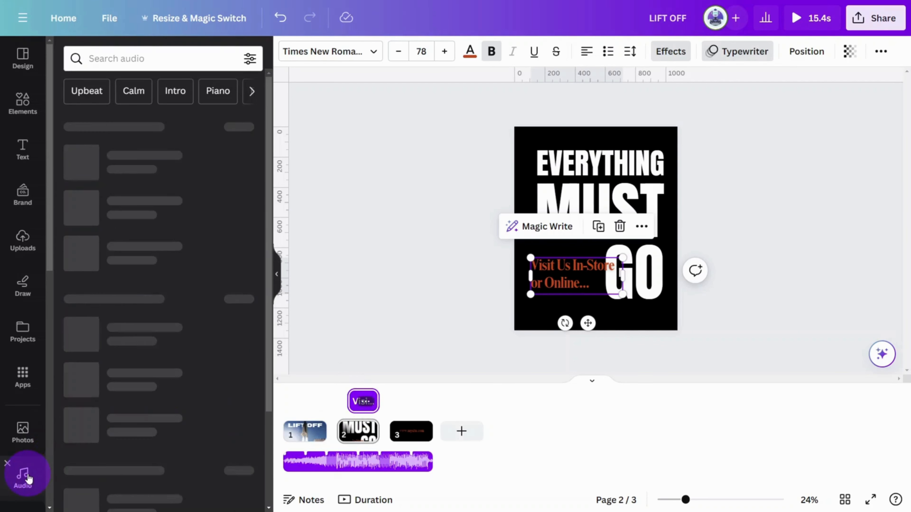
# - Filter the audio library to Effects and search it for "typing"
pyautogui.click(172, 92)
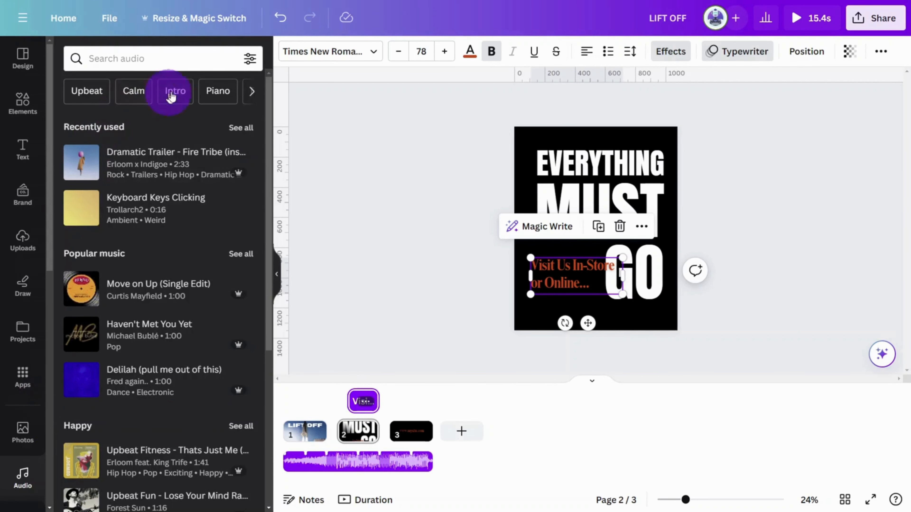
pyautogui.click(251, 62)
pyautogui.click(107, 155)
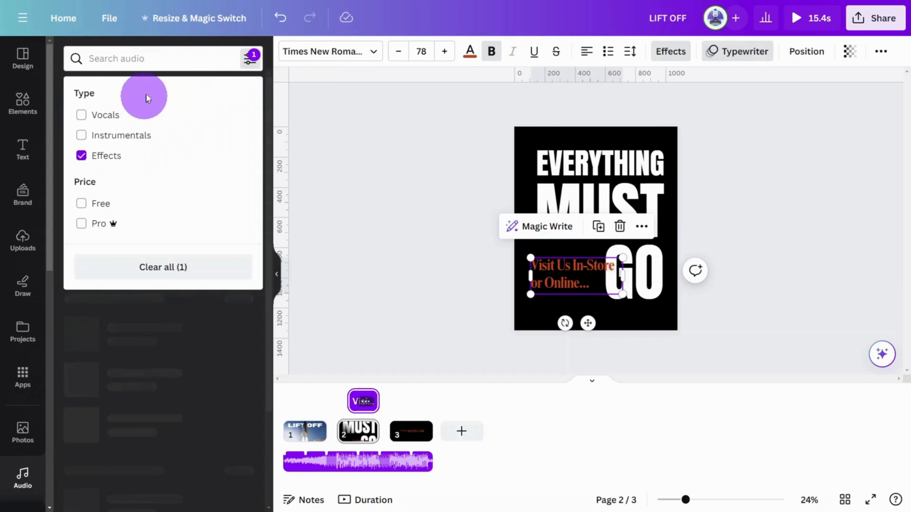
pyautogui.click(163, 64)
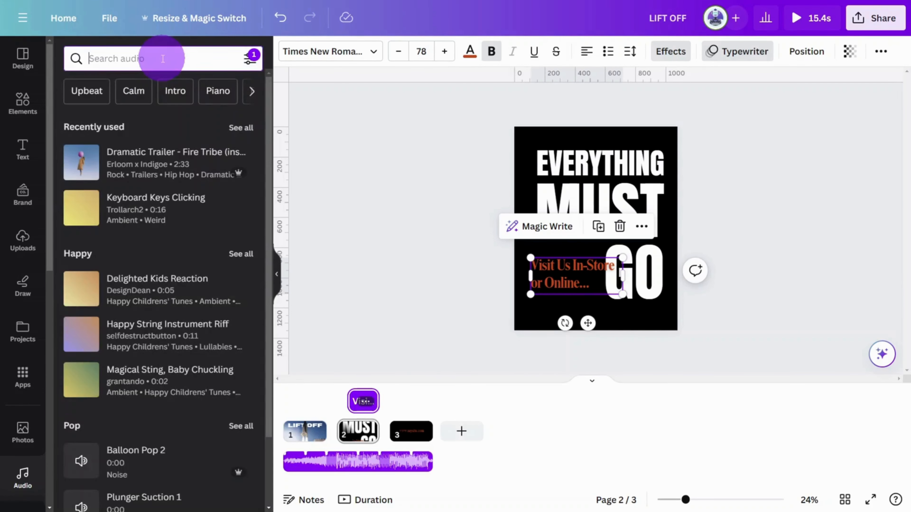
pyautogui.write('typing')
pyautogui.press('Return')
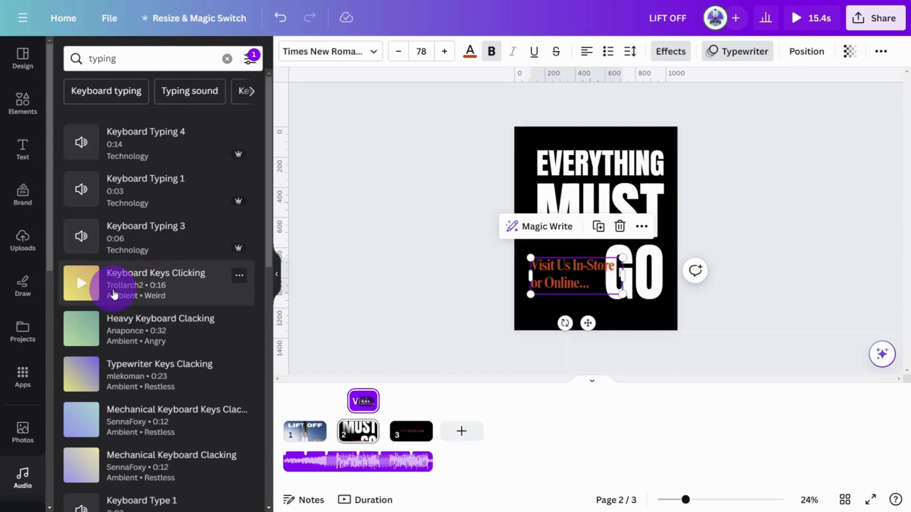
# - Add the "Keyboard Keys Clicking" sound effect beneath page 2 on the timeline and trim it to play during the "Visit Us In-Store or Online..." text
pyautogui.moveTo(114, 295); pyautogui.dragTo(364, 469)
pyautogui.click(544, 285)
pyautogui.click(362, 460)
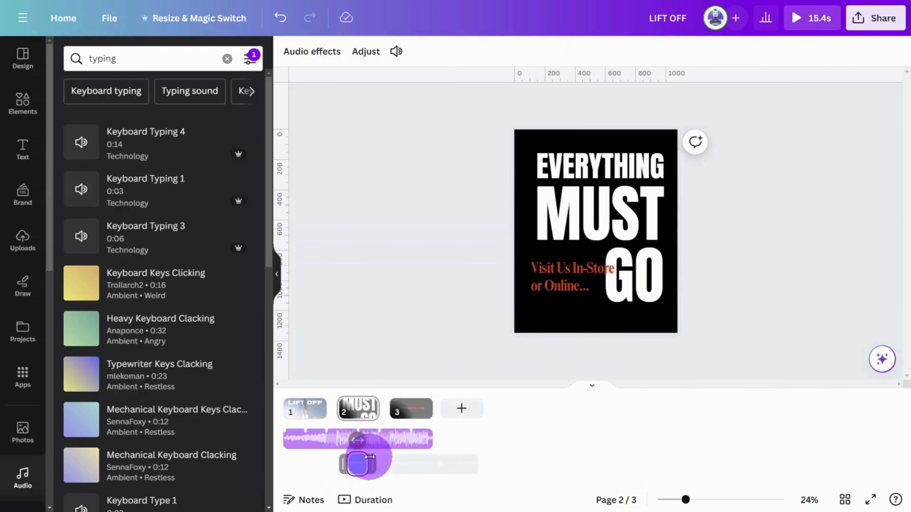
pyautogui.click(586, 300)
pyautogui.click(425, 315)
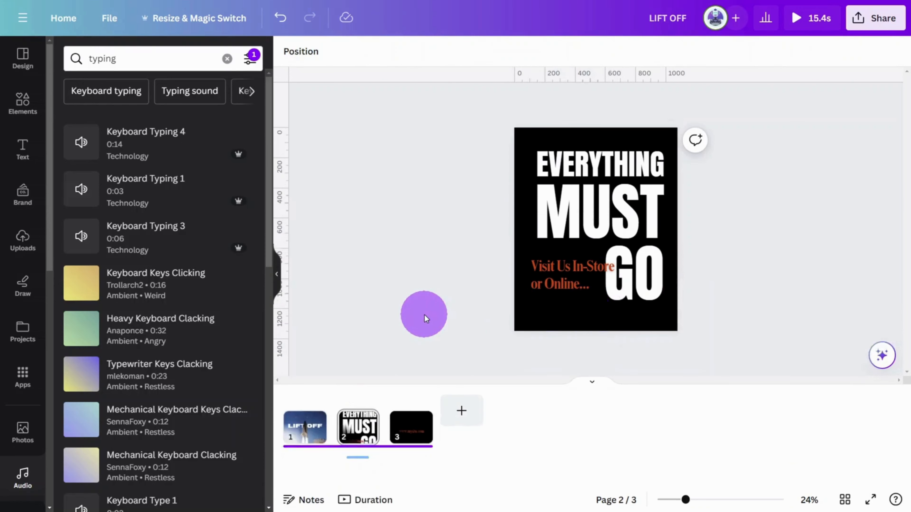
# - Play the full video preview to check the pages, text animations and audio together
pyautogui.click(816, 231)
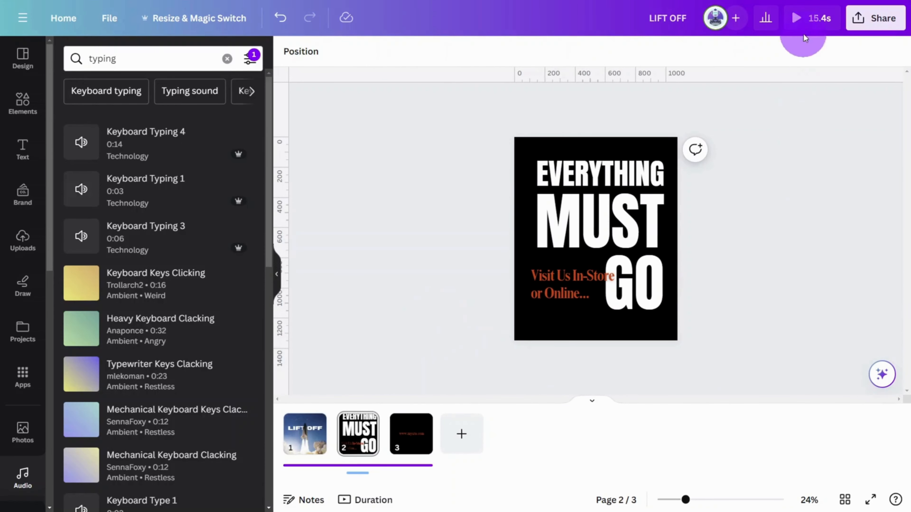
pyautogui.click(804, 24)
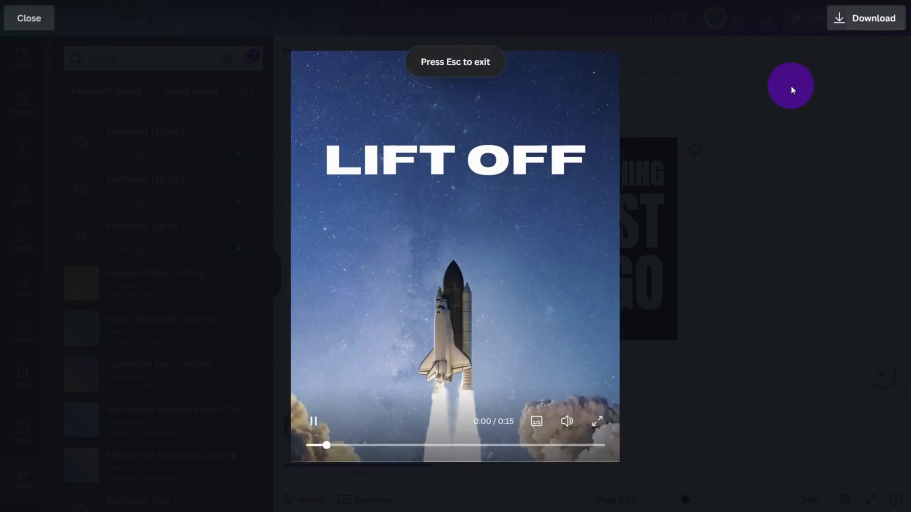